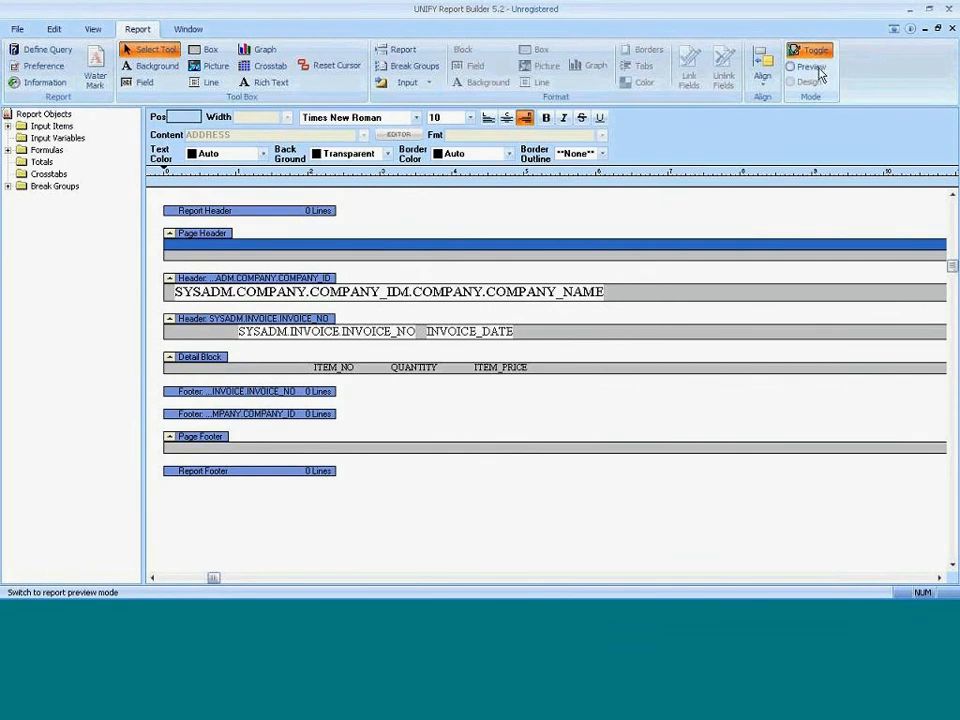
- Preview the report, return to its design and add two lines below the company fields in the COMPANY_ID header
{"action": "left_click", "coordinate": [816, 68]}
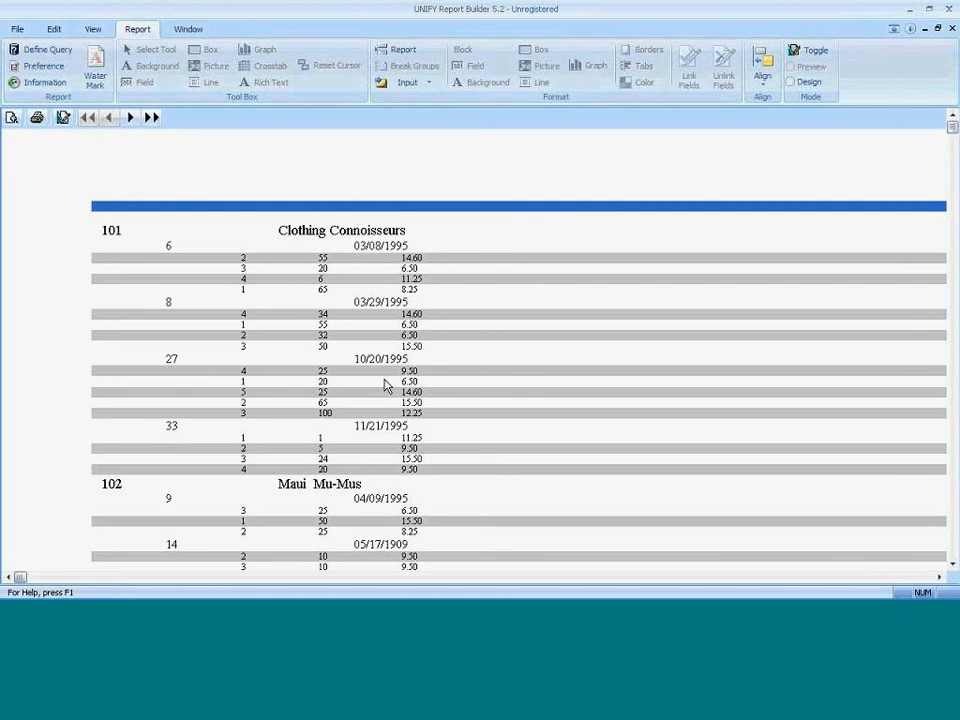
{"action": "left_click", "coordinate": [812, 52]}
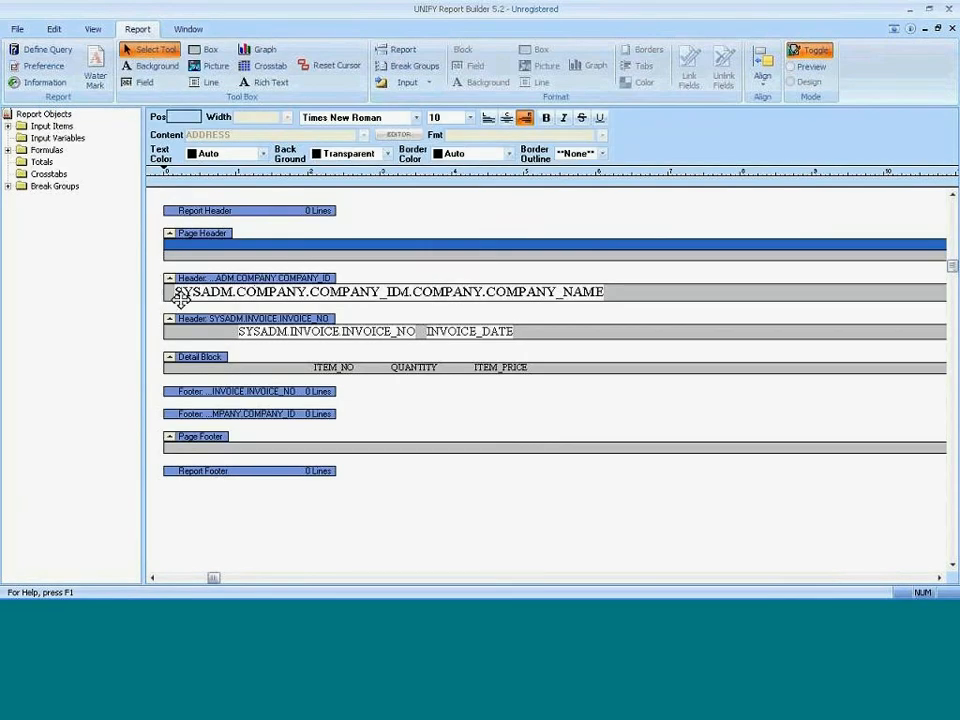
{"action": "left_click", "coordinate": [169, 294]}
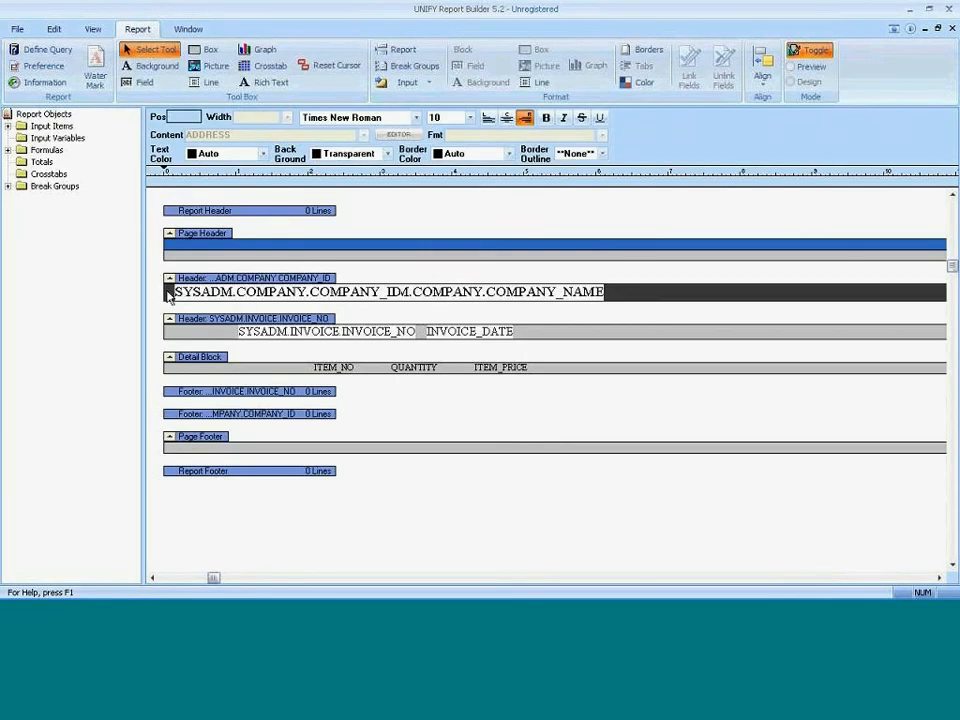
{"action": "key", "text": "Return"}
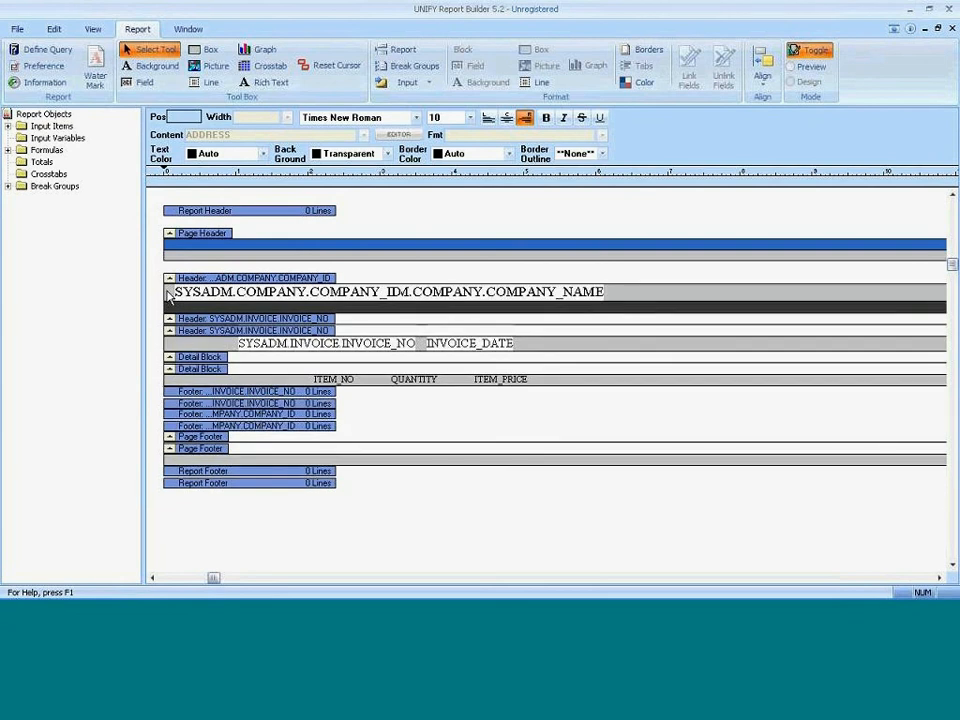
{"action": "left_click", "coordinate": [169, 278]}
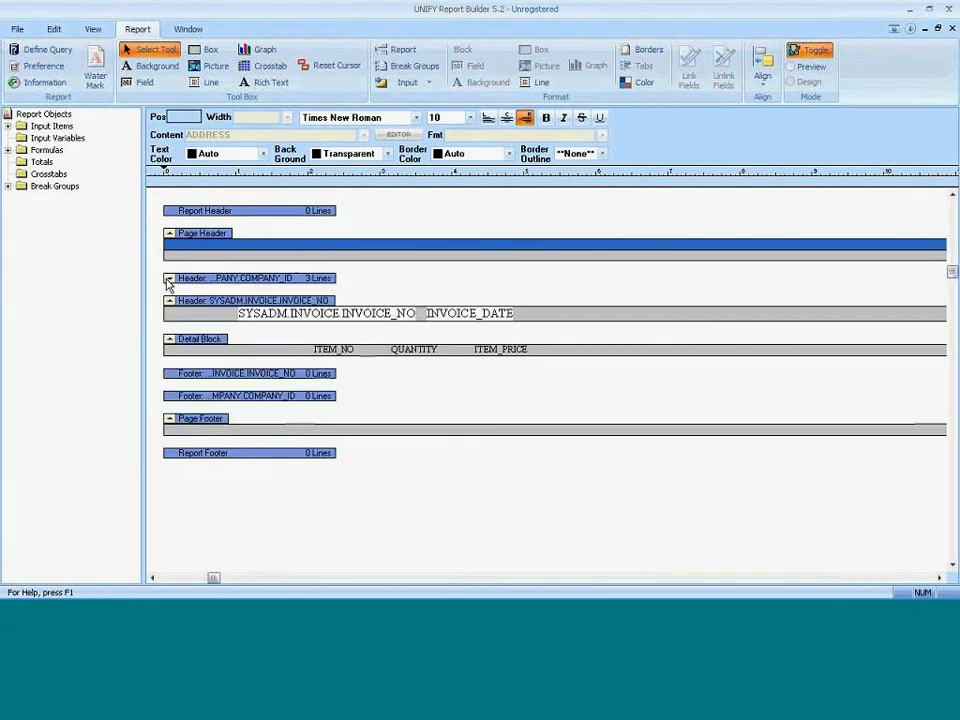
{"action": "left_click", "coordinate": [169, 279]}
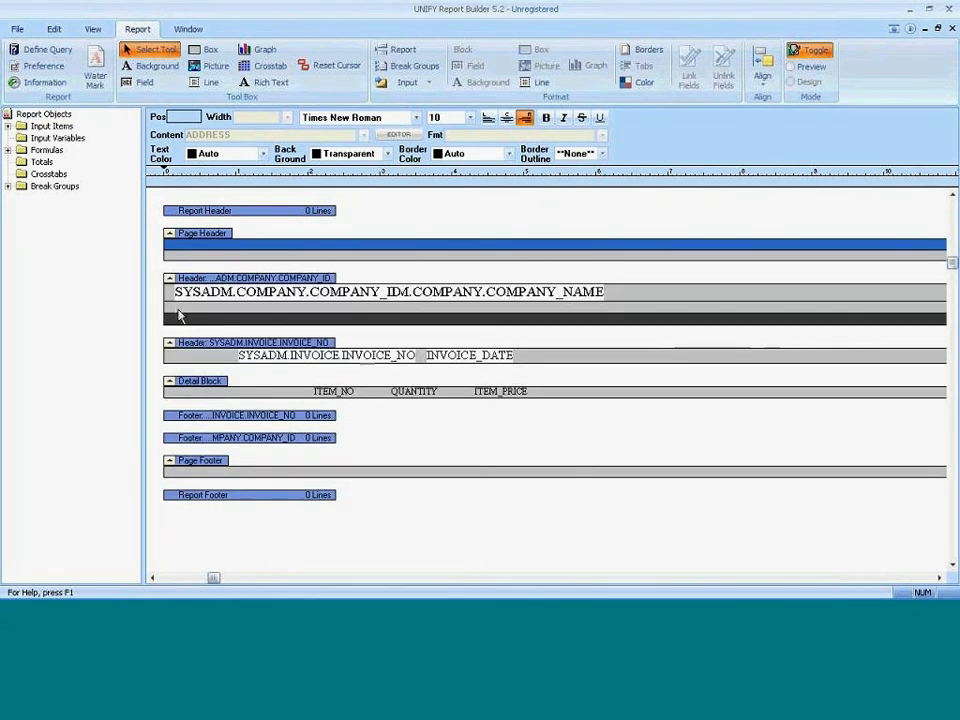
- Create a new formula that concatenates CITY, a ', ' separator, STATE, a ' ' separator and ZIP
{"action": "right_click", "coordinate": [38, 150]}
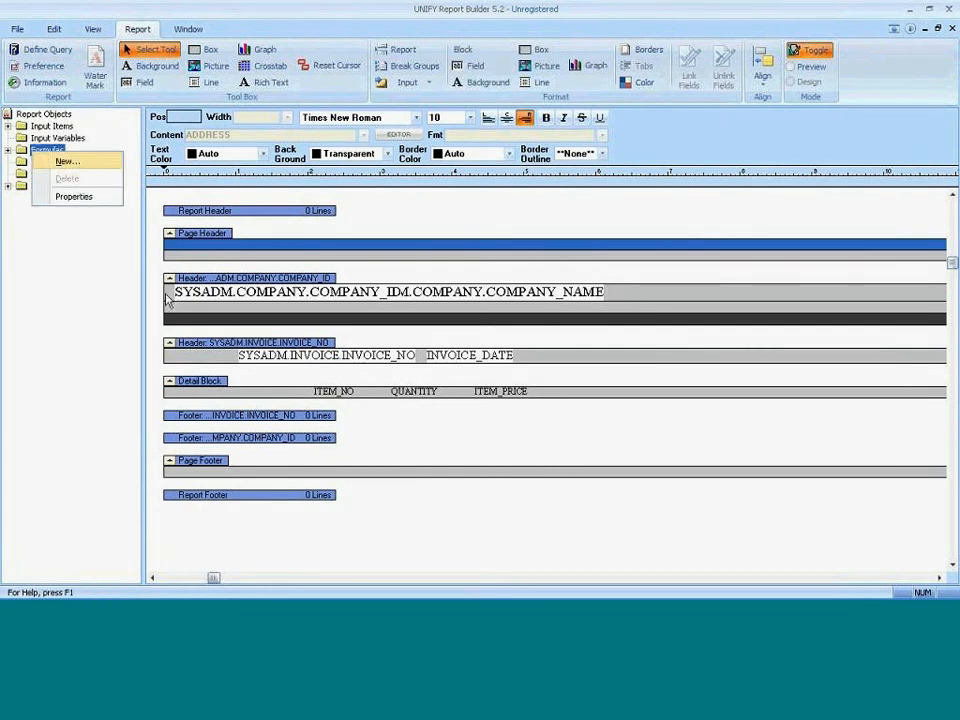
{"action": "left_click", "coordinate": [67, 161]}
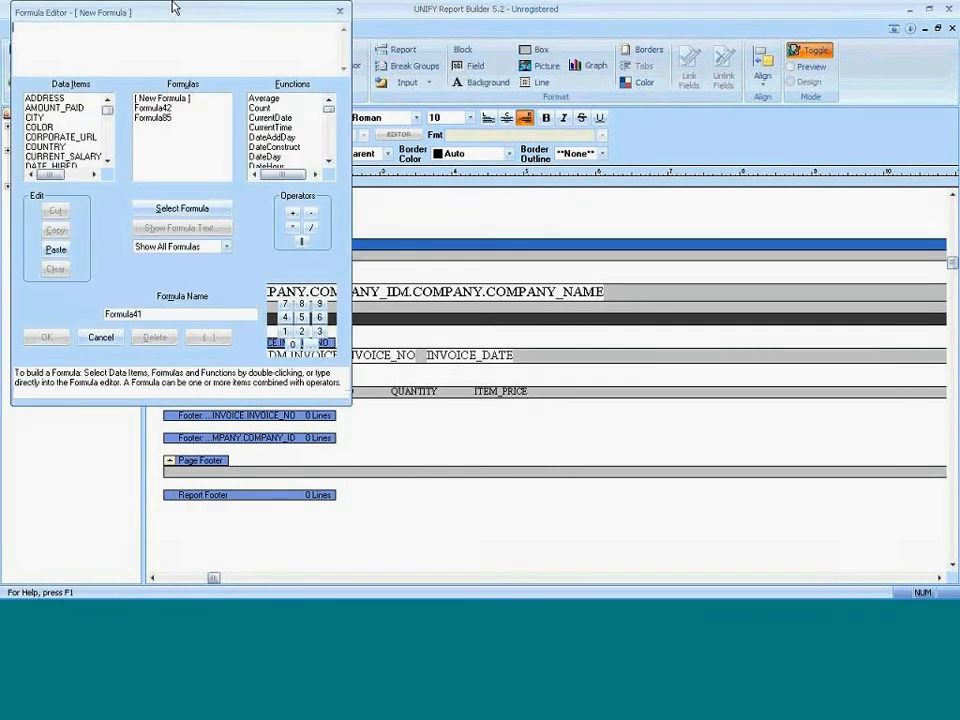
{"action": "left_click_drag", "start_coordinate": [172, 8], "coordinate": [292, 110]}
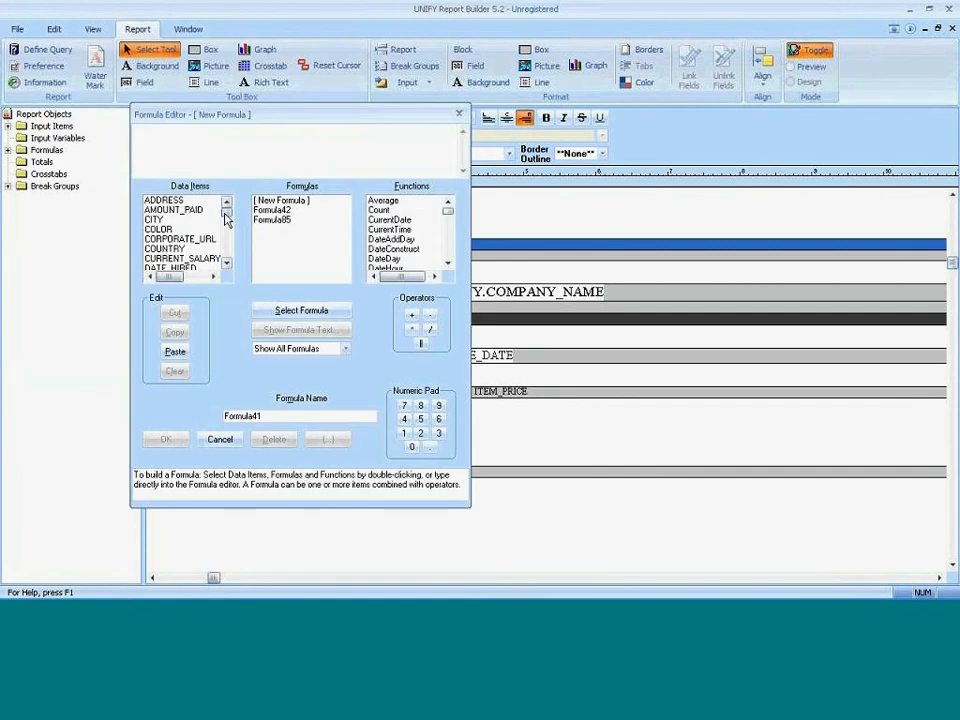
{"action": "double_click", "coordinate": [155, 219]}
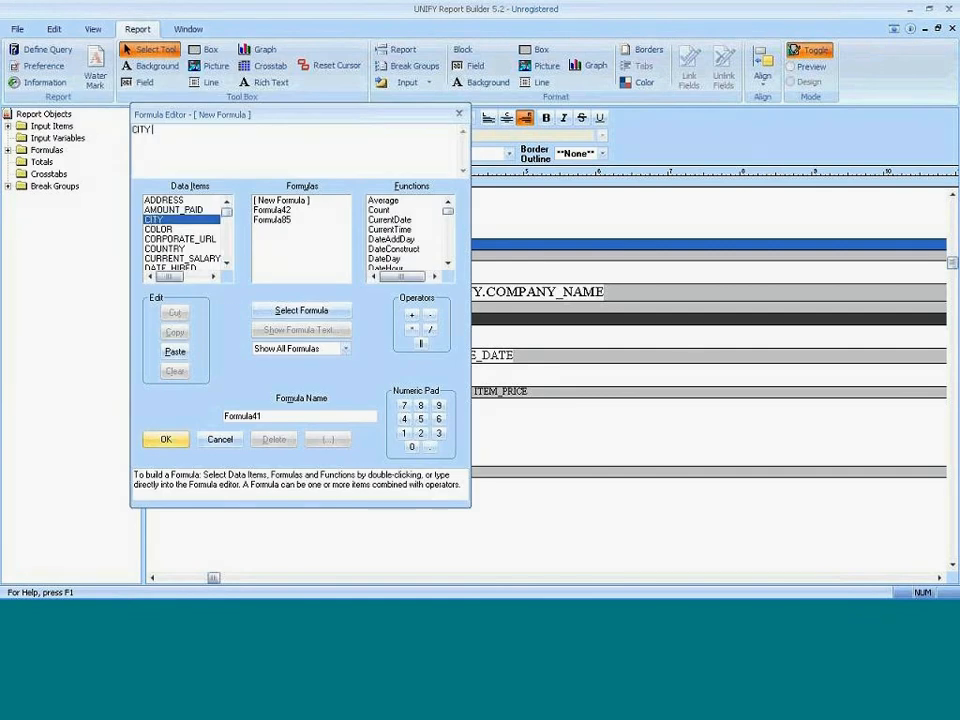
{"action": "type", "text": "|| ', ' || STATE || ' ' ||"}
{"action": "left_click", "coordinate": [228, 246]}
{"action": "left_click", "coordinate": [227, 247]}
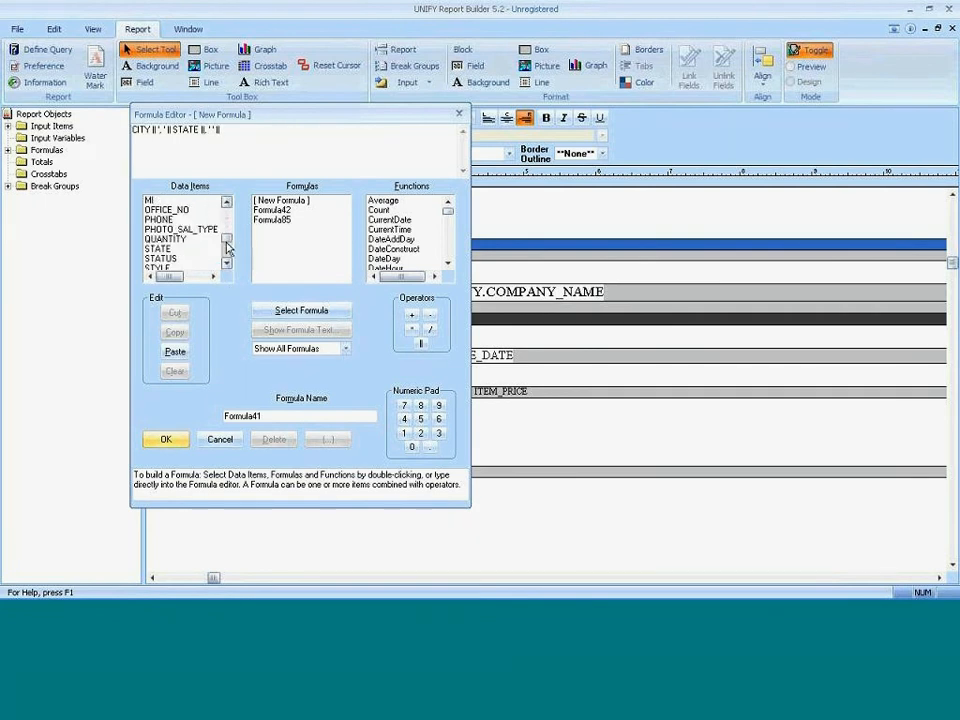
{"action": "left_click", "coordinate": [226, 250]}
{"action": "left_click", "coordinate": [185, 260]}
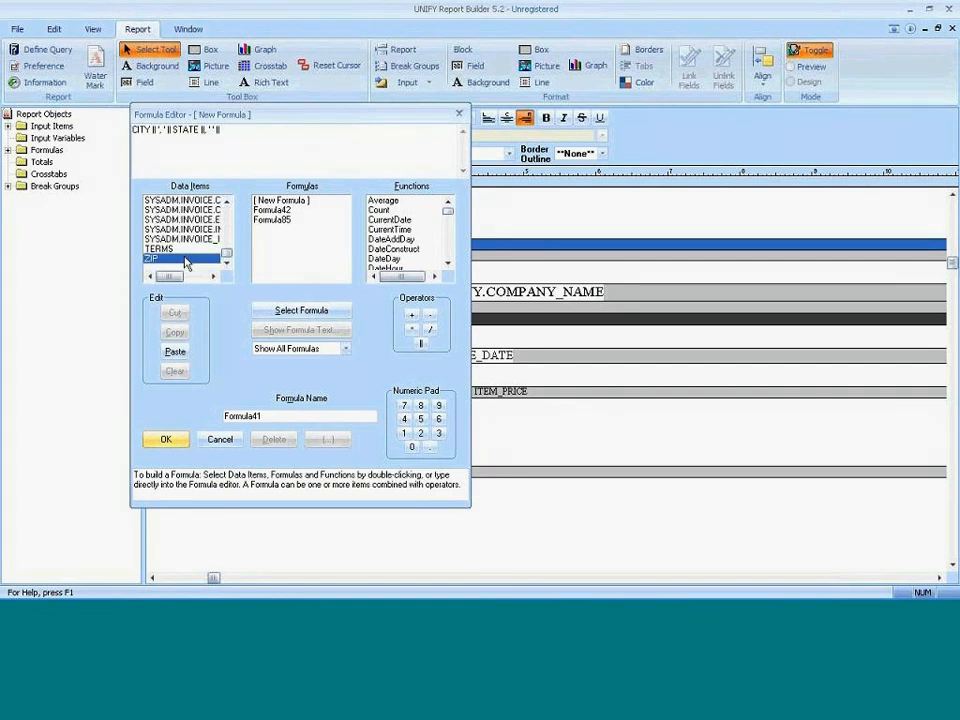
{"action": "double_click", "coordinate": [185, 260]}
- Name the new formula CityStateZip
{"action": "double_click", "coordinate": [266, 414]}
{"action": "type", "text": "CitySa"}
{"action": "key", "text": "BackSpace"}
{"action": "type", "text": "ta"}
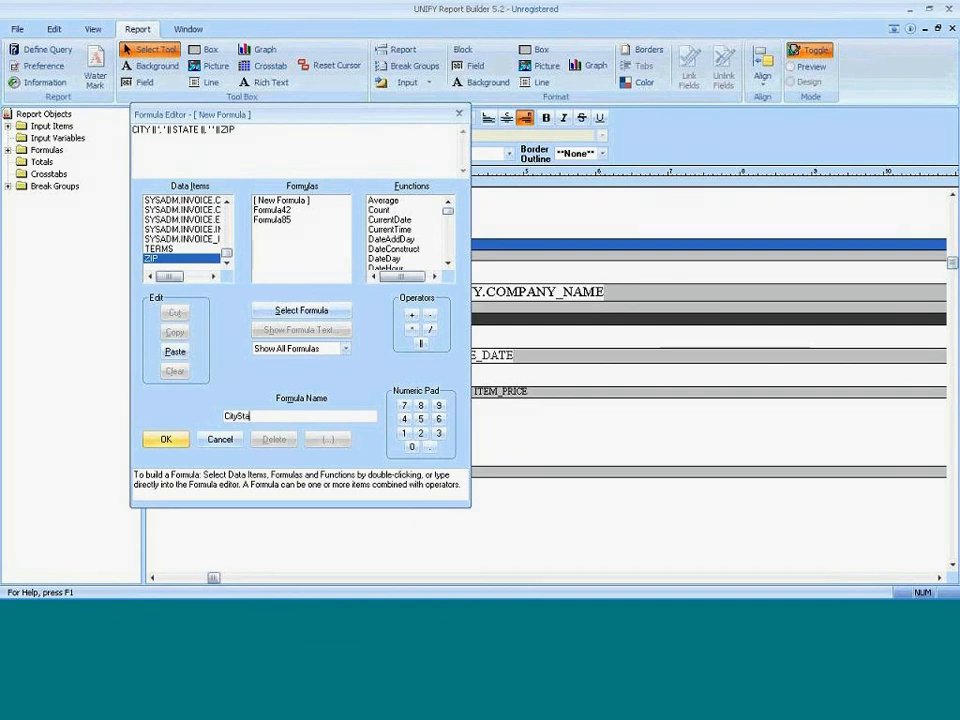
{"action": "type", "text": "teZip"}
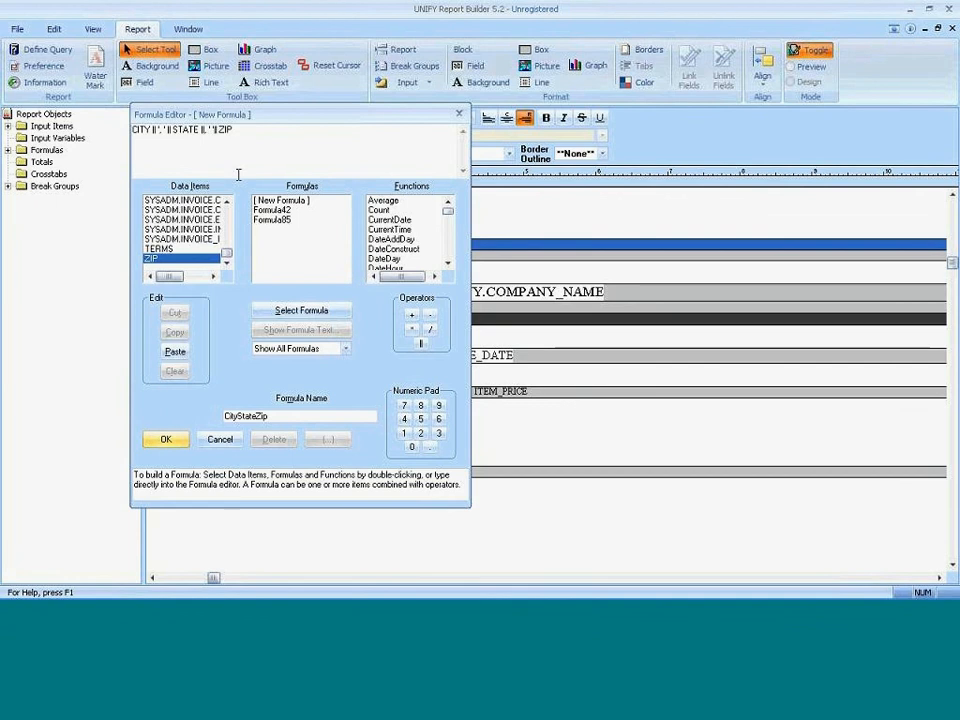
- Correct the concatenation syntax between STATE and ZIP in the CityStateZip formula and save it
{"action": "left_click", "coordinate": [166, 439]}
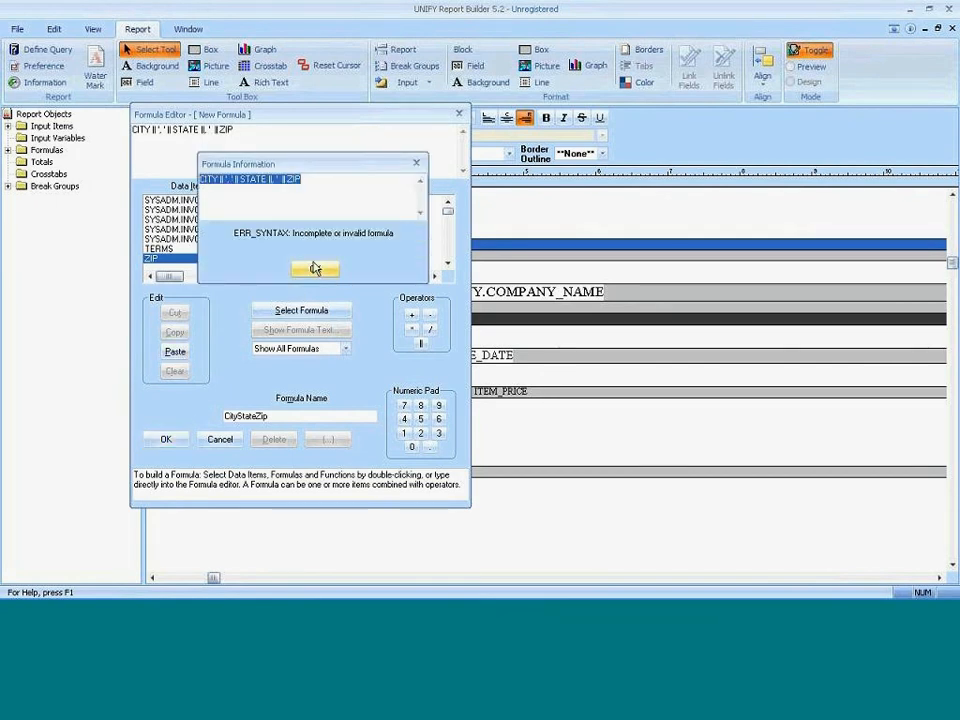
{"action": "left_click", "coordinate": [314, 268]}
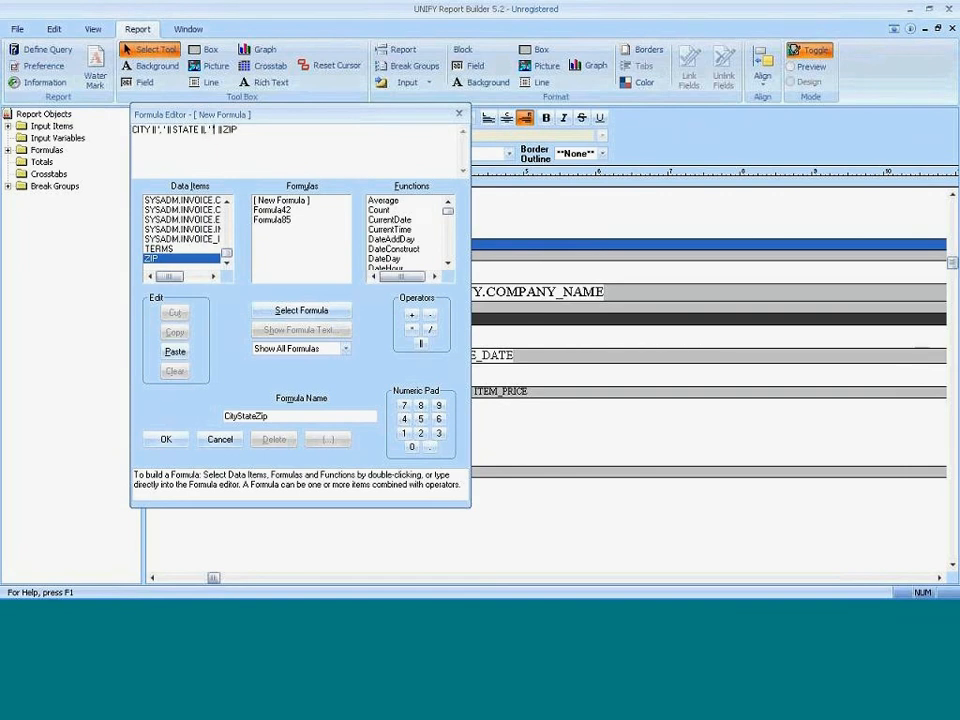
{"action": "left_click", "coordinate": [168, 440]}
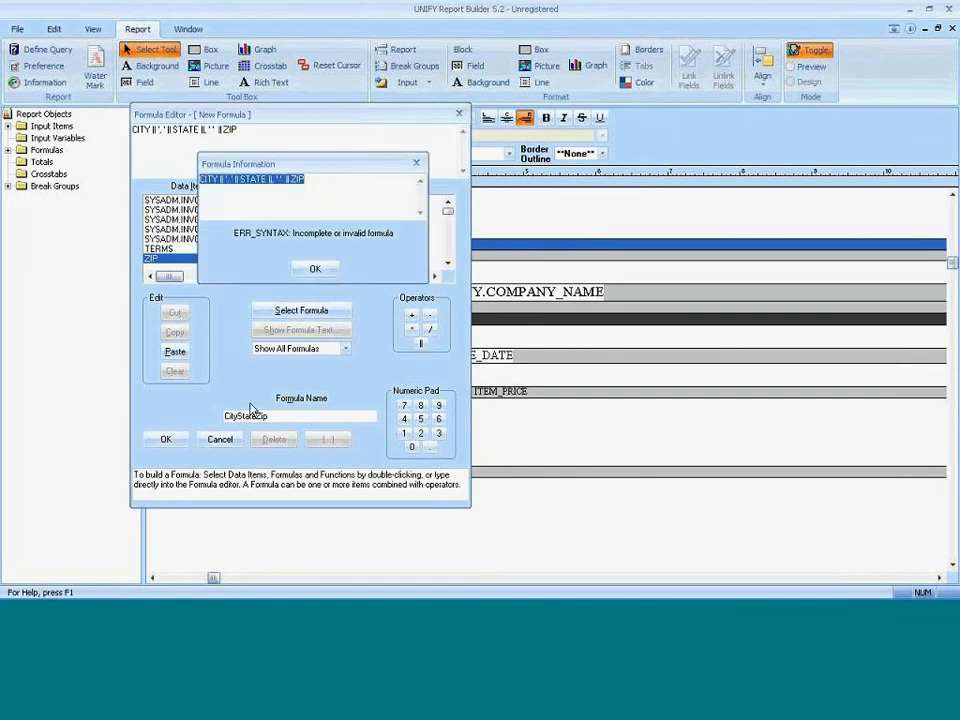
{"action": "left_click", "coordinate": [306, 272]}
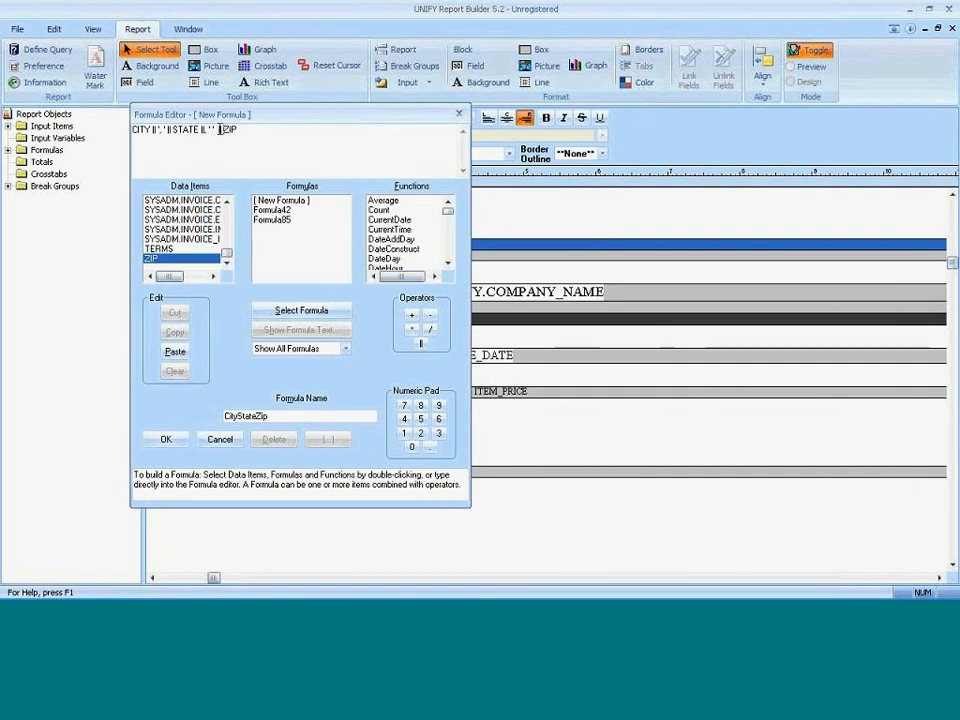
{"action": "key", "text": "Delete"}
{"action": "key", "text": "Delete"}
{"action": "left_click", "coordinate": [167, 441]}
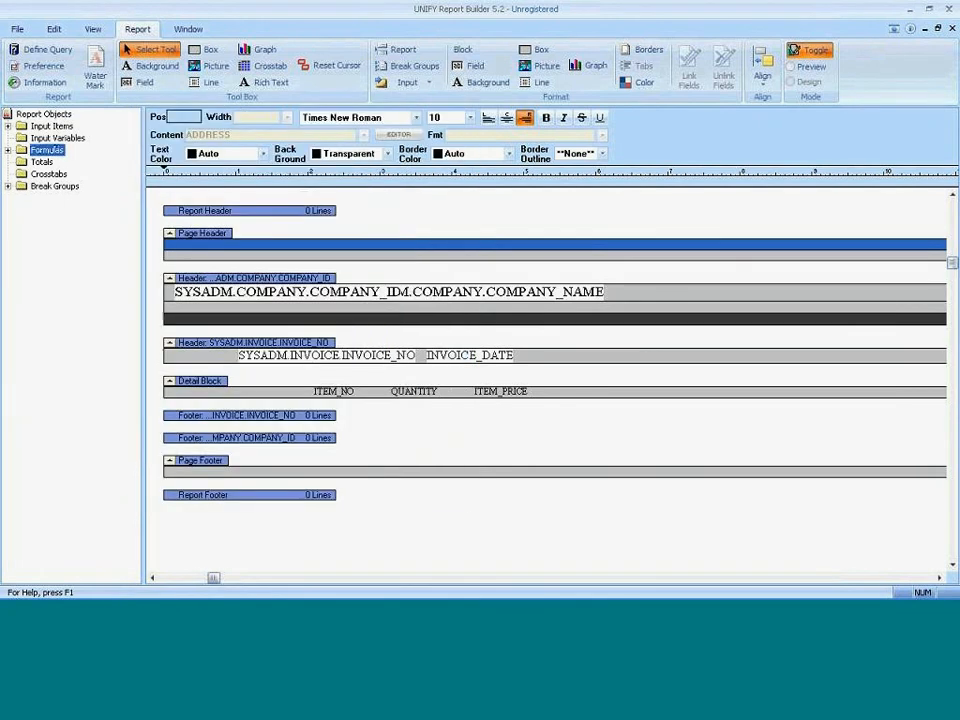
- Place the CityStateZip formula as a field on the second line of the COMPANY_ID header
{"action": "left_click", "coordinate": [8, 150]}
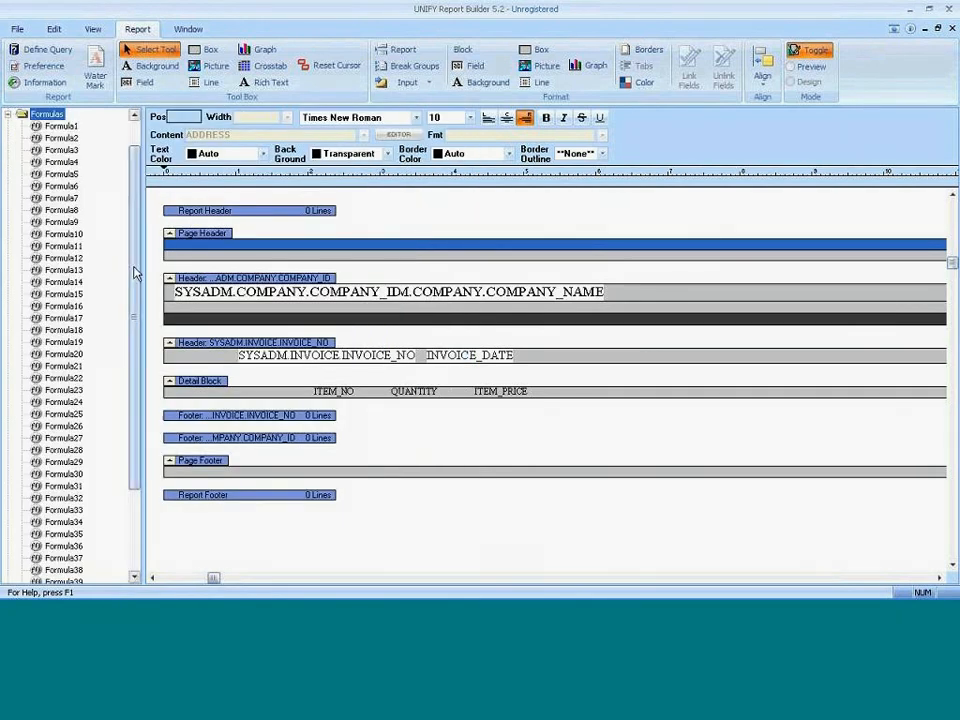
{"action": "left_click_drag", "start_coordinate": [133, 274], "coordinate": [145, 410]}
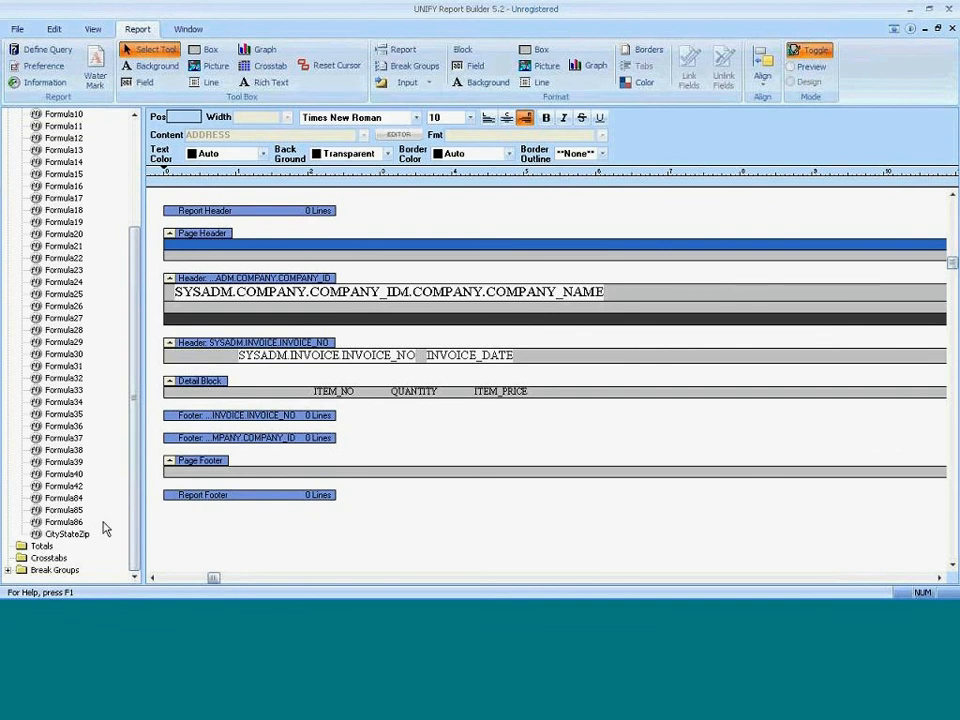
{"action": "left_click_drag", "start_coordinate": [80, 535], "coordinate": [210, 314]}
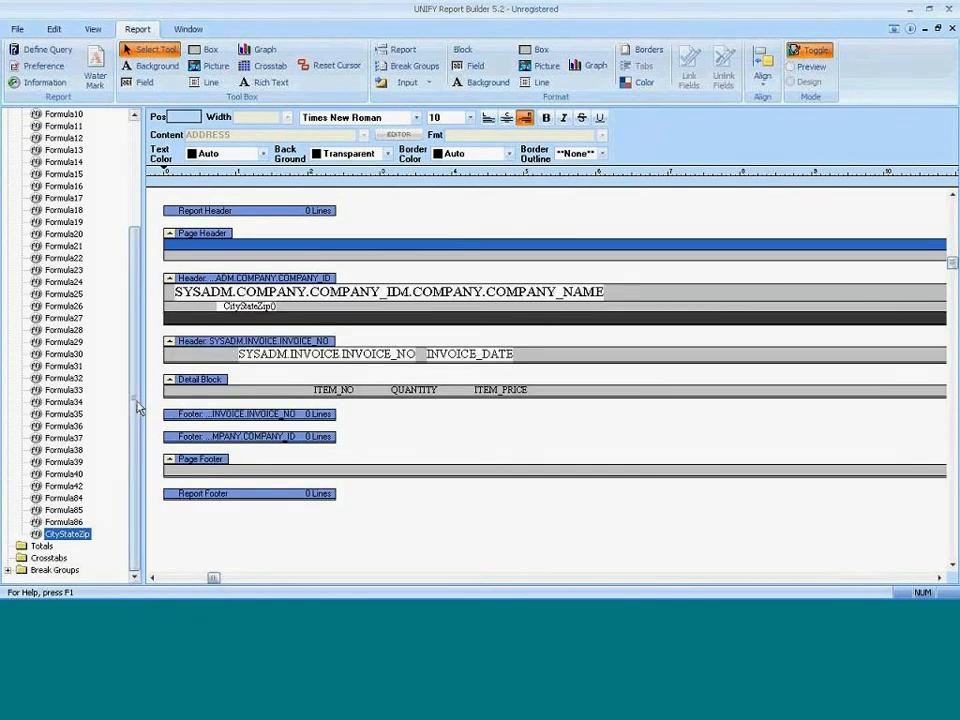
- Start another new formula and name it FullAddress
{"action": "left_click_drag", "start_coordinate": [135, 407], "coordinate": [135, 300]}
{"action": "right_click", "coordinate": [59, 153]}
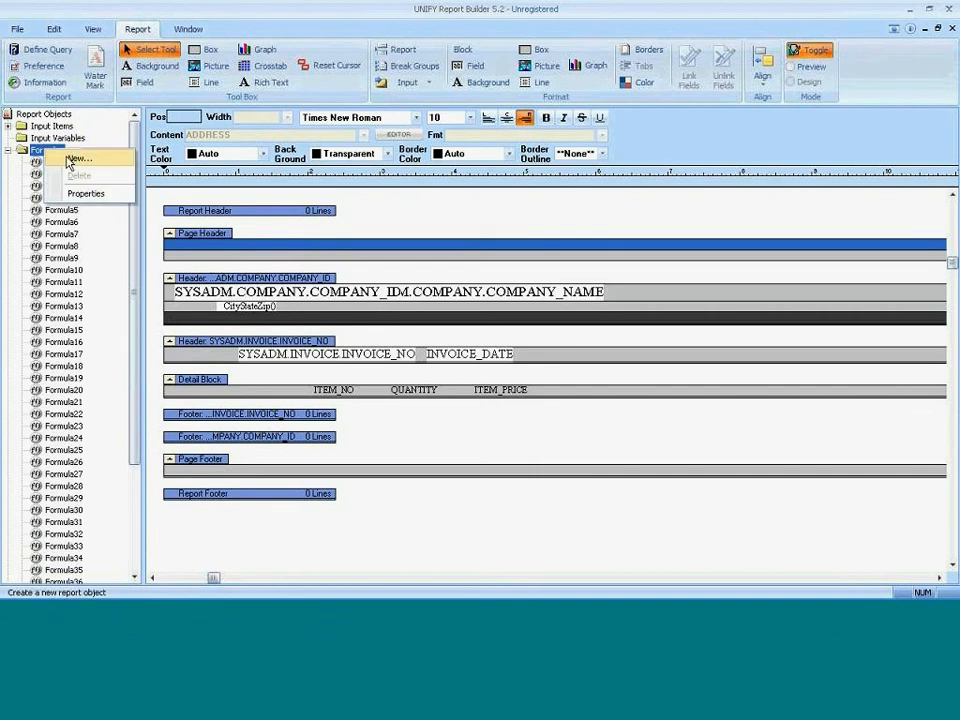
{"action": "left_click", "coordinate": [182, 319]}
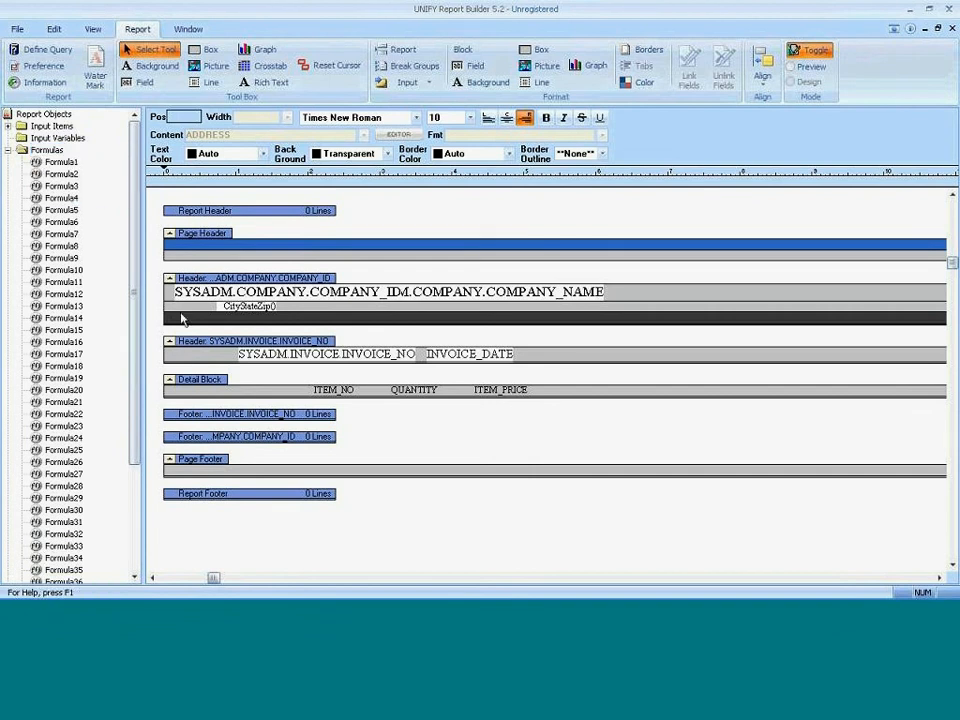
{"action": "left_click_drag", "start_coordinate": [165, 315], "coordinate": [76, 305]}
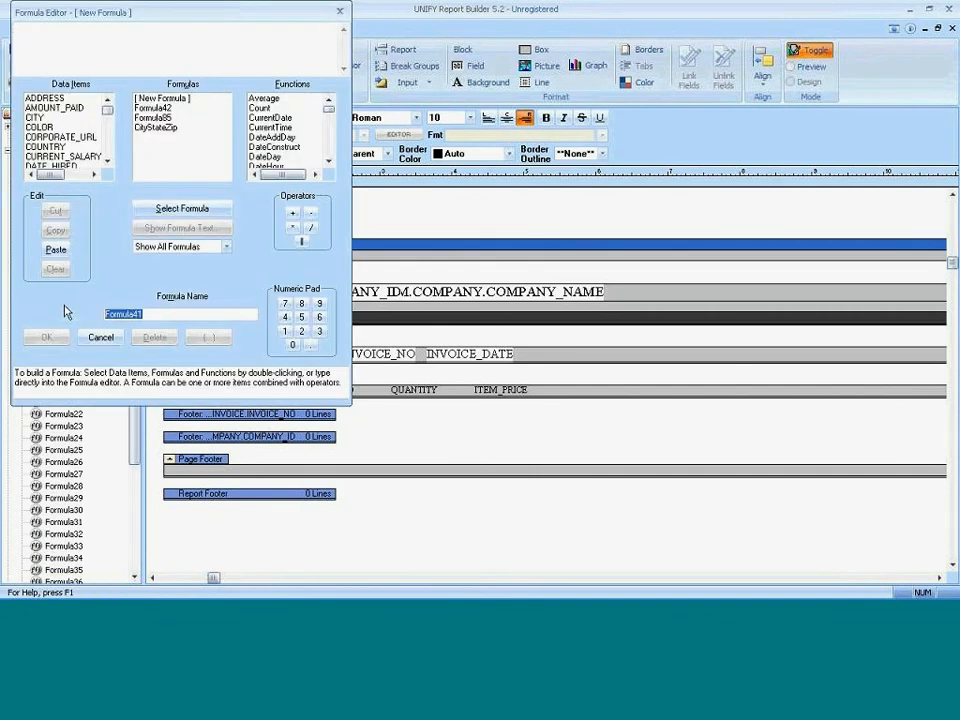
{"action": "type", "text": "FullAddress"}
- Define the FullAddress formula as ADDRESS, a quoted line break and CityStateZip() joined by ||, and save it
{"action": "left_click", "coordinate": [62, 23]}
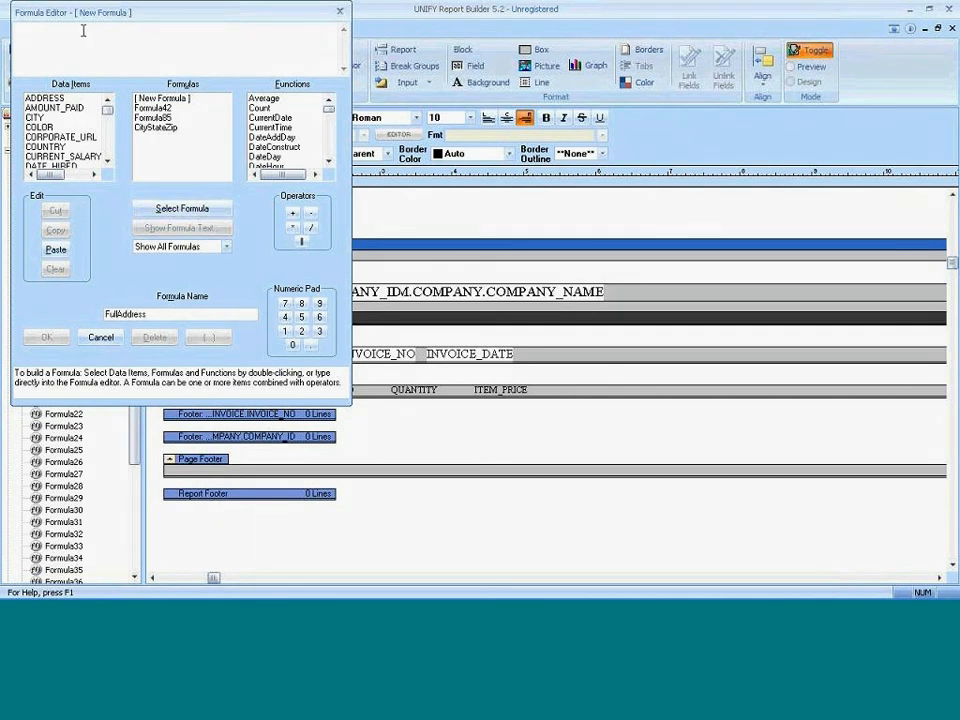
{"action": "double_click", "coordinate": [69, 100]}
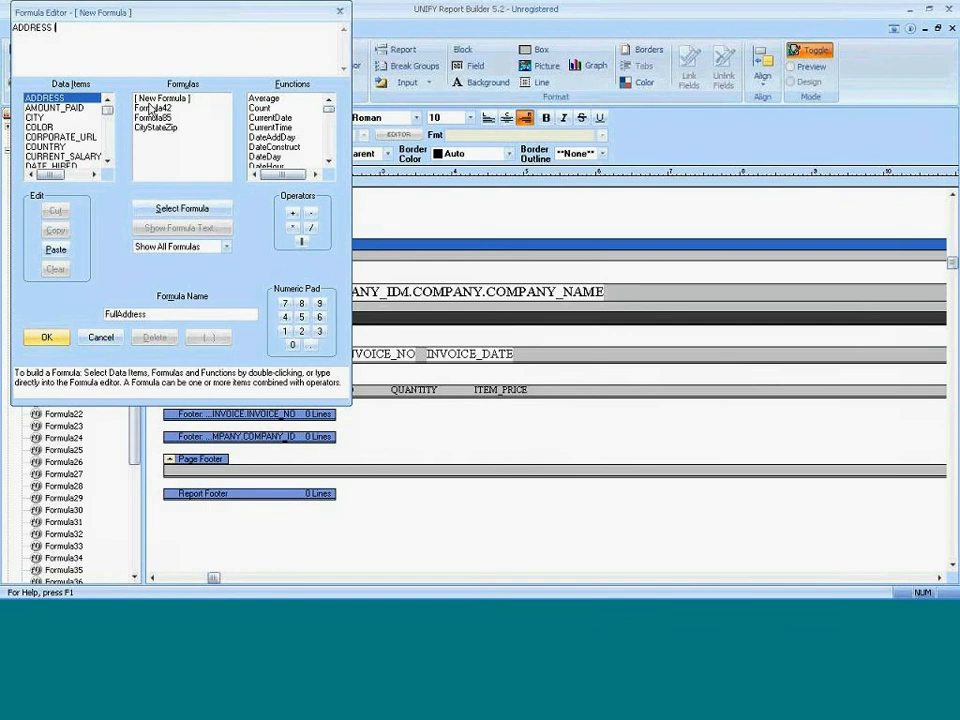
{"action": "type", "text": "&\" \""}
{"action": "double_click", "coordinate": [142, 128]}
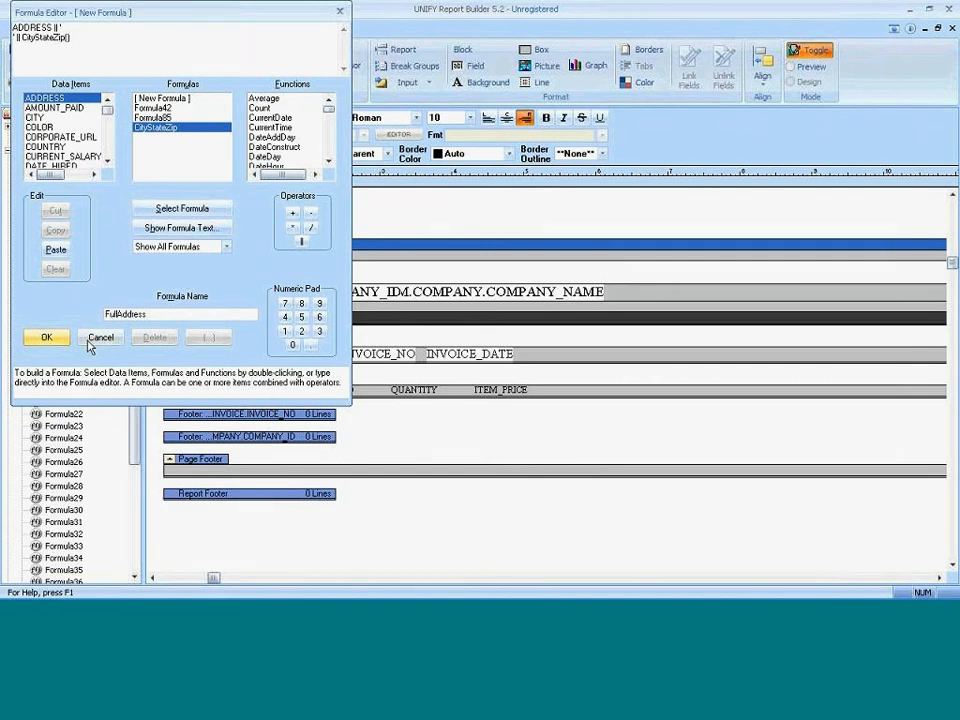
{"action": "left_click", "coordinate": [50, 338]}
- Place the FullAddress formula as a field on the CityStateZip line of the COMPANY_ID header, at position 3.406
{"action": "scroll", "coordinate": [125, 480], "scroll_direction": "down", "scroll_amount": 5}
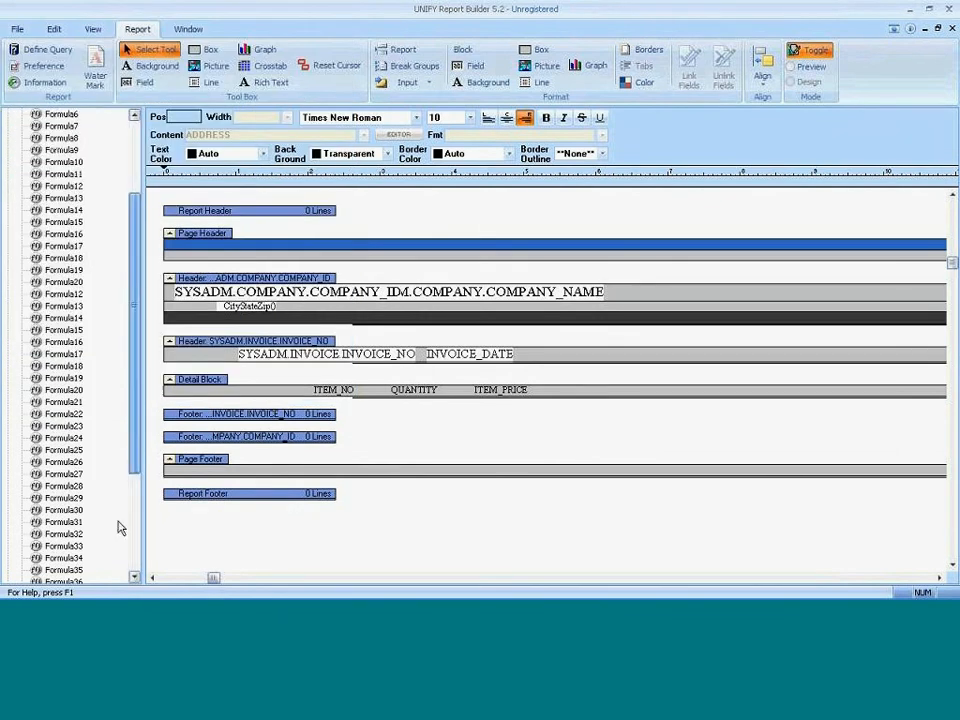
{"action": "left_click_drag", "start_coordinate": [65, 534], "coordinate": [414, 316]}
- Give the FullAddress field a fixed width of about 1.86 and left-justify its text
{"action": "right_click", "coordinate": [431, 310]}
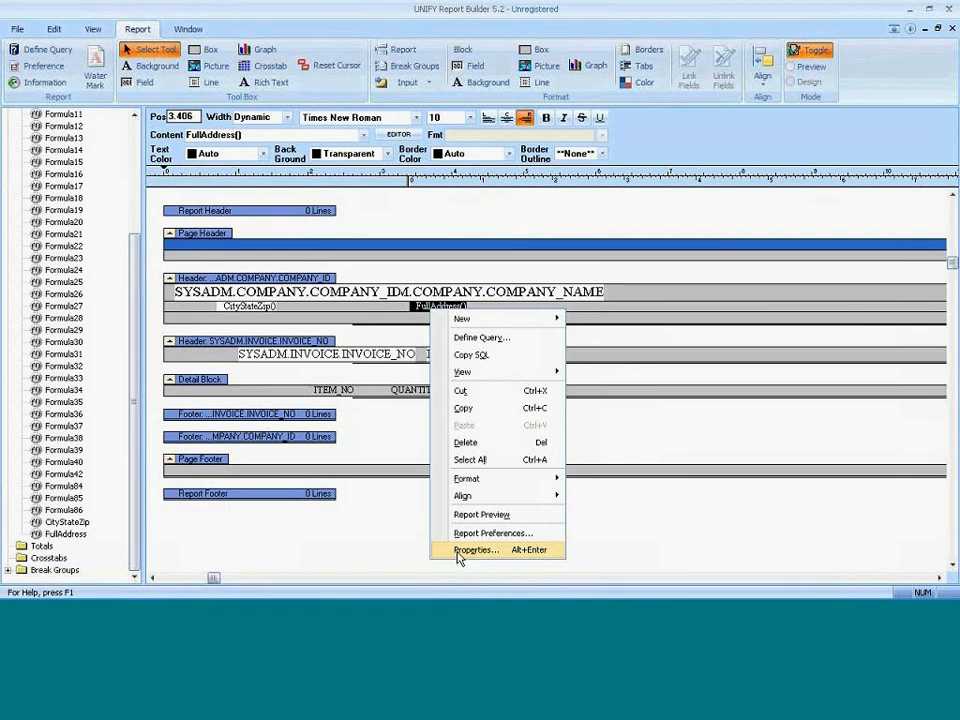
{"action": "left_click", "coordinate": [458, 552]}
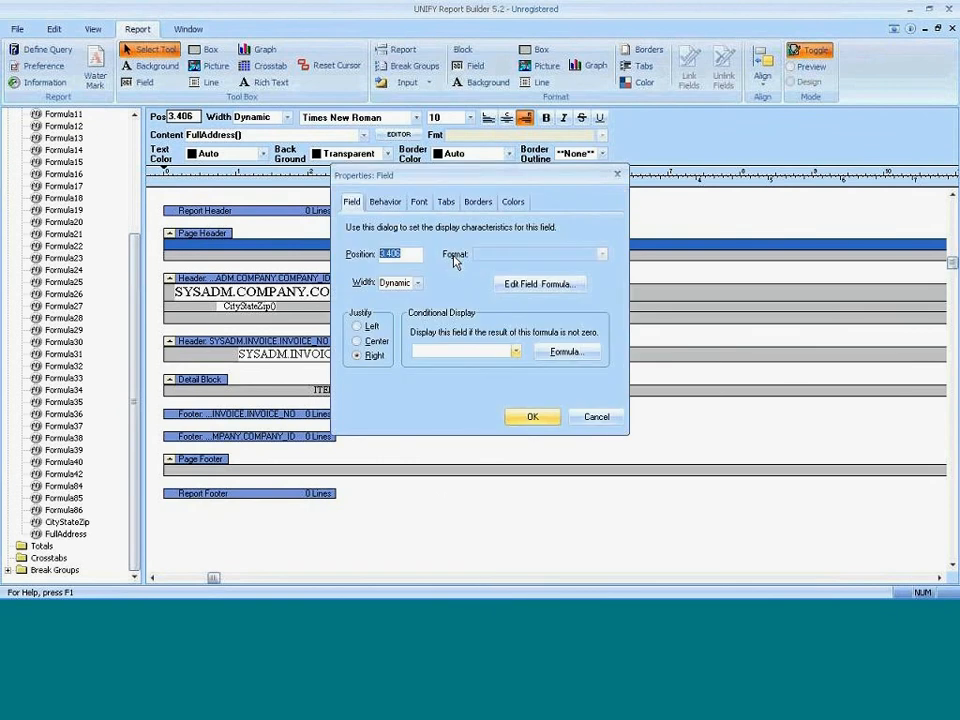
{"action": "left_click", "coordinate": [418, 283]}
{"action": "left_click", "coordinate": [405, 298]}
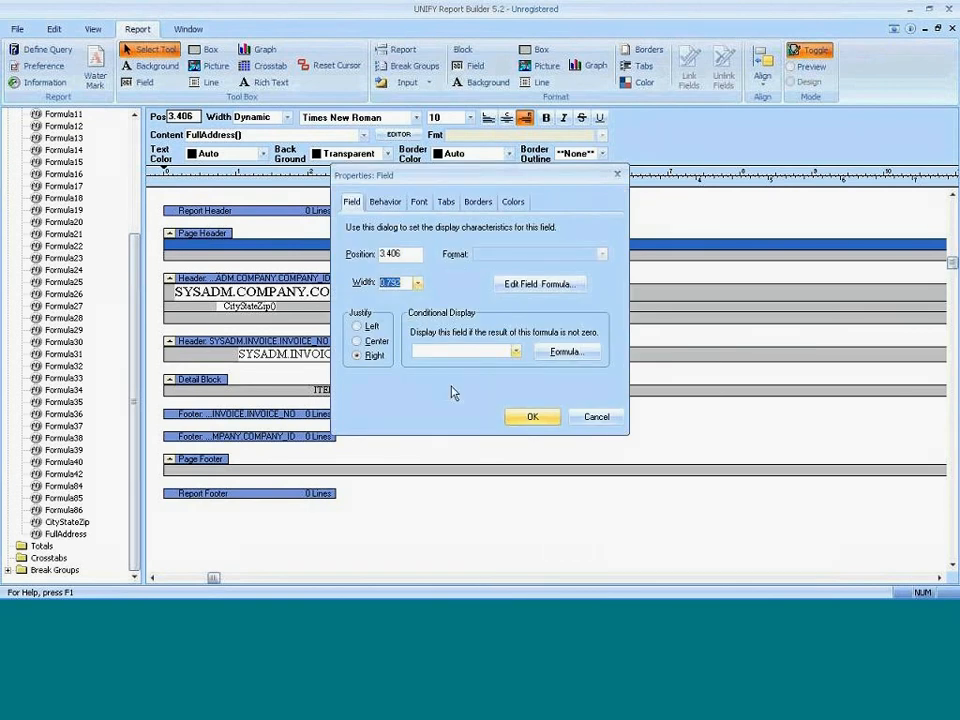
{"action": "left_click", "coordinate": [531, 417]}
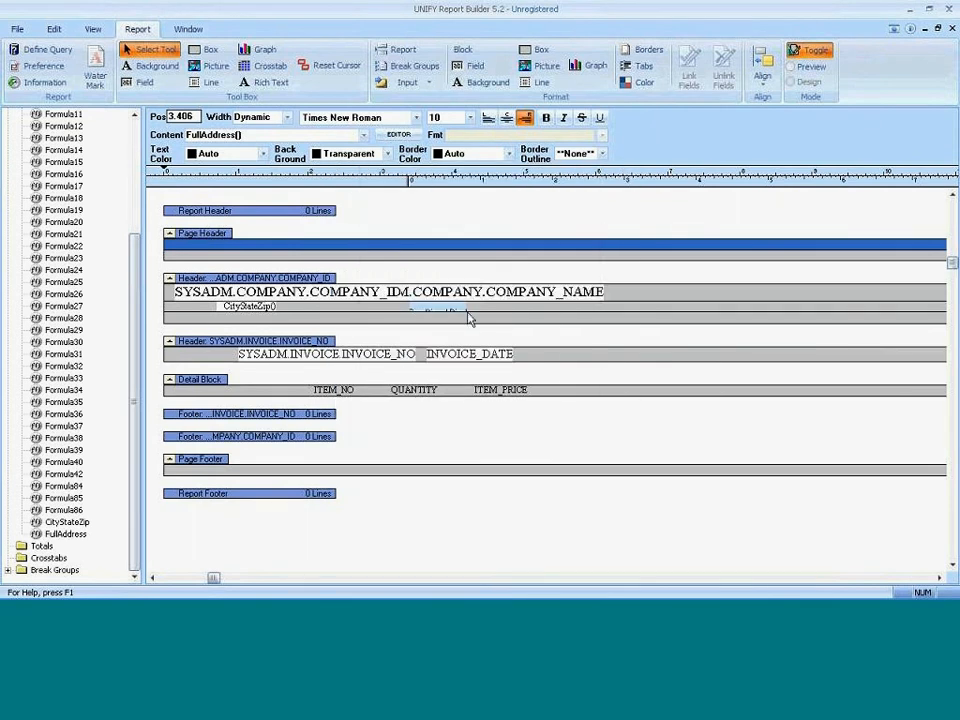
{"action": "left_click", "coordinate": [468, 312]}
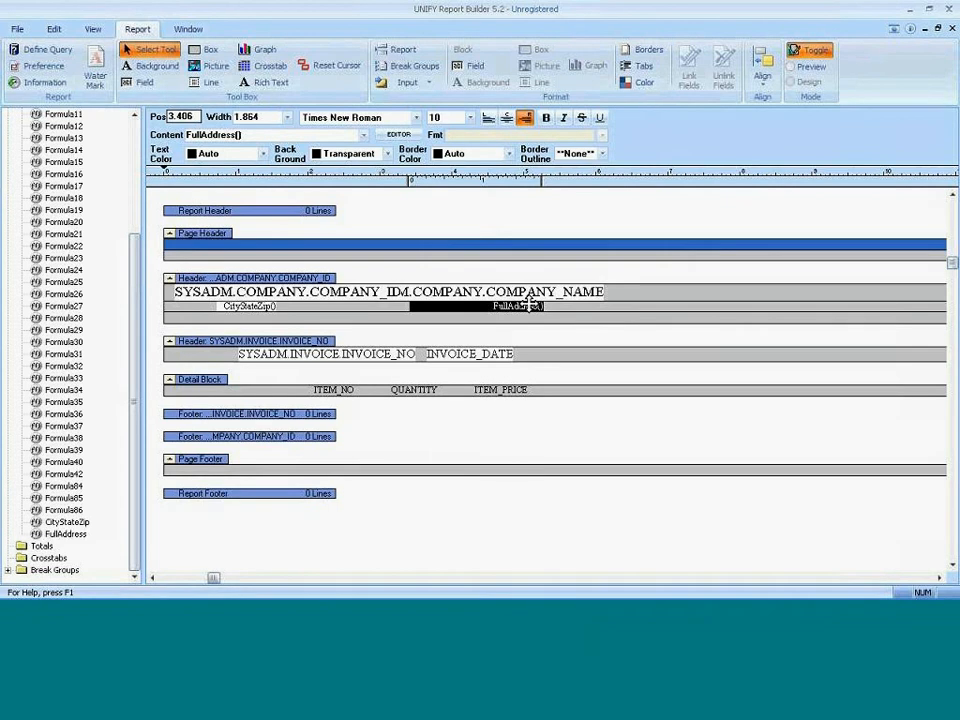
{"action": "left_click", "coordinate": [489, 118]}
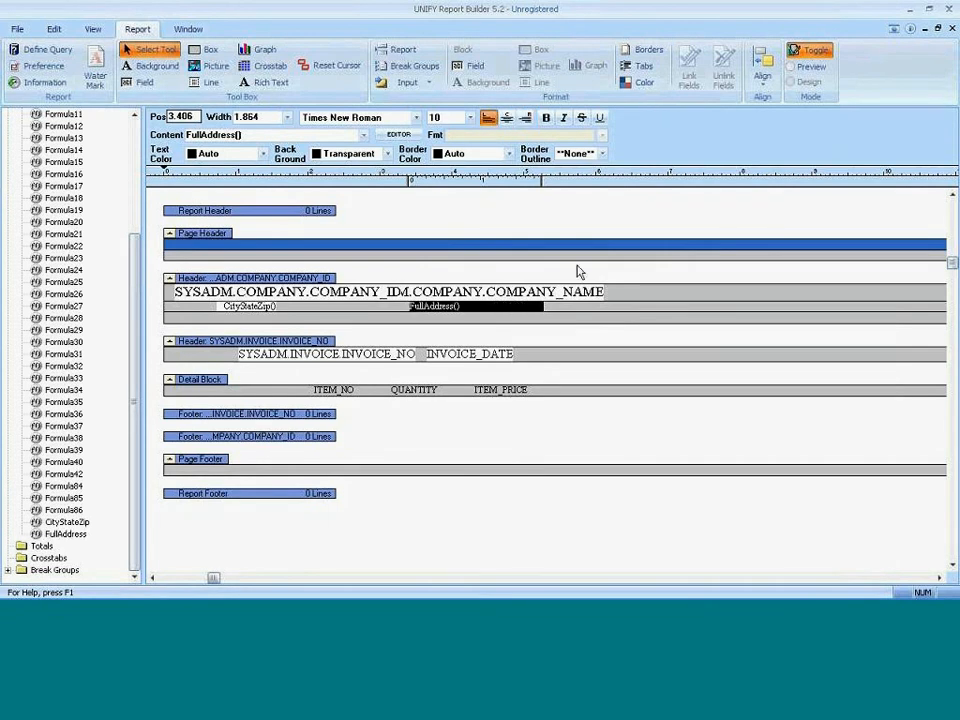
- Preview the report with the FullAddress field in the company header, and return to the design layout
{"action": "left_click", "coordinate": [801, 66]}
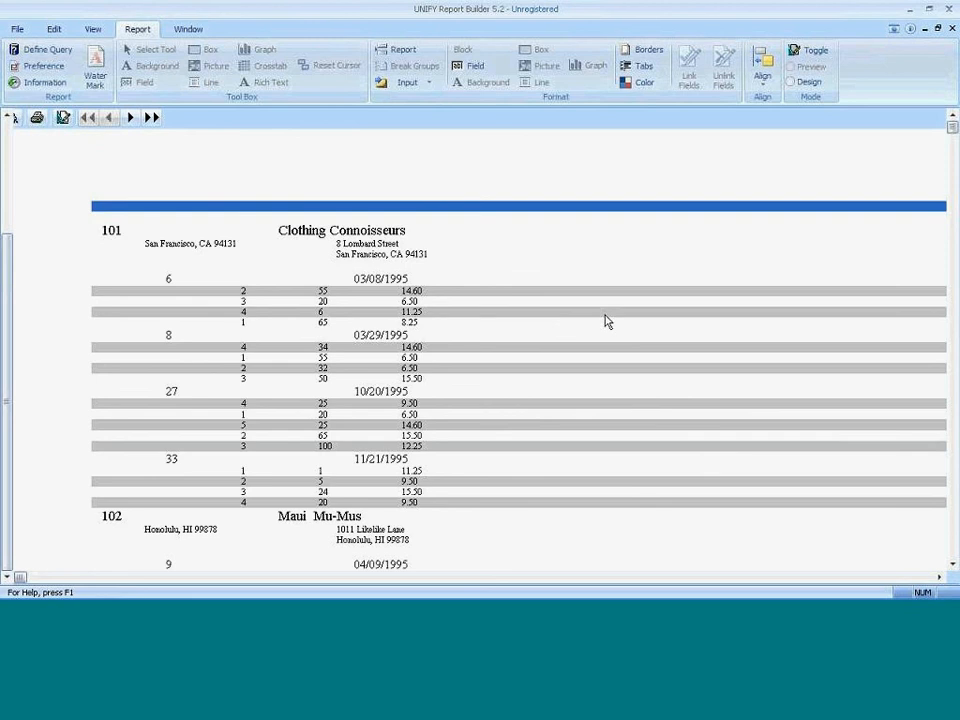
{"action": "left_click", "coordinate": [817, 52]}
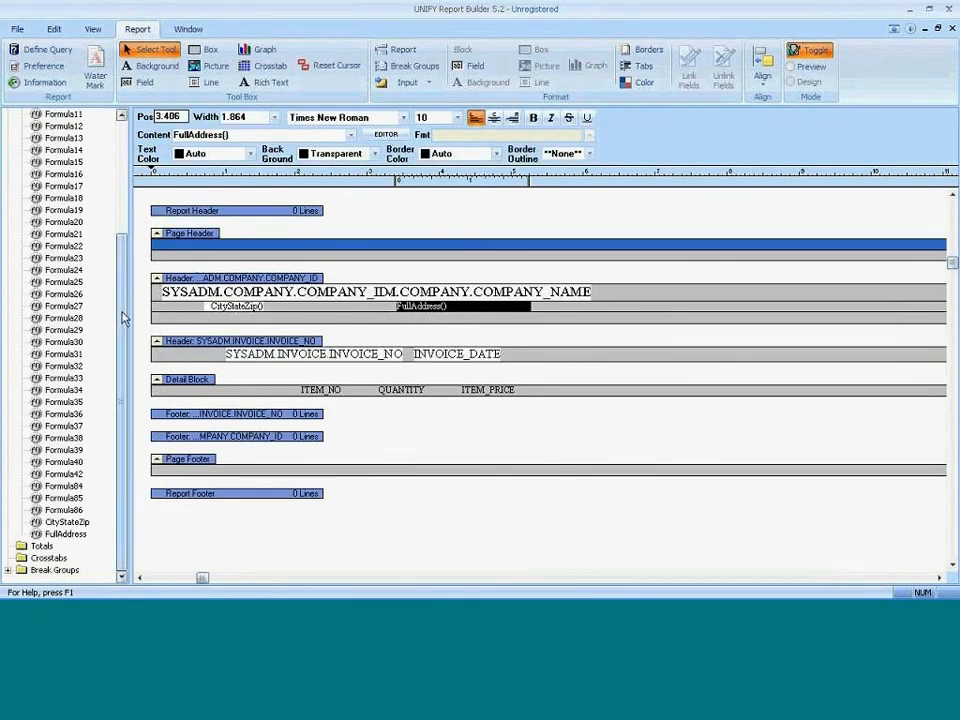
- Create a new formula named ShowAddress with the constant value 0 and save it
{"action": "scroll", "coordinate": [94, 147], "scroll_direction": "up", "scroll_amount": 5}
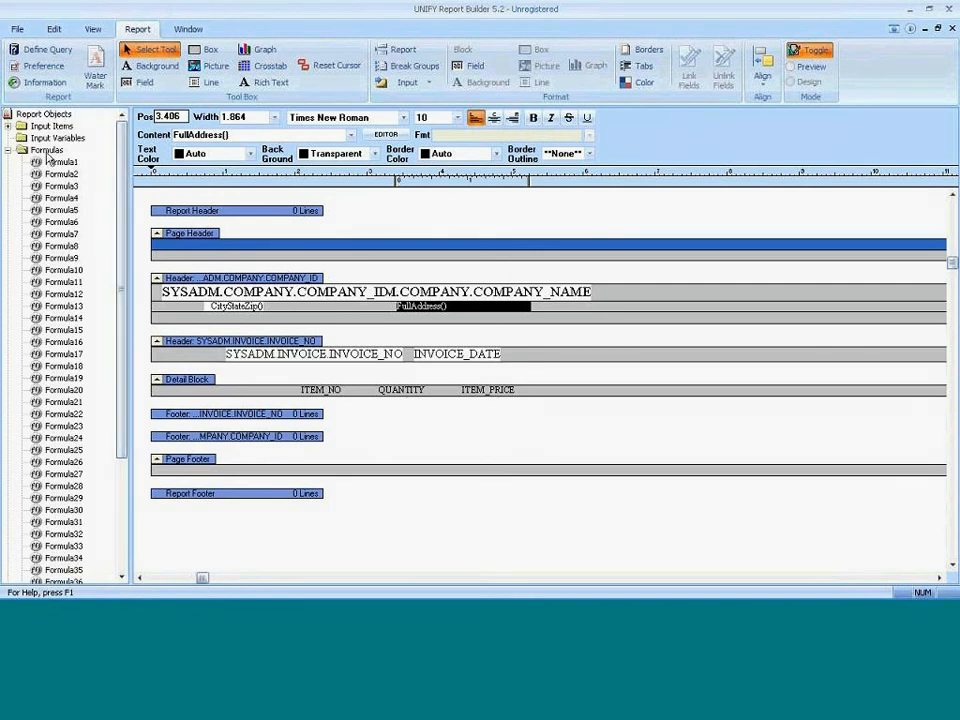
{"action": "right_click", "coordinate": [60, 152]}
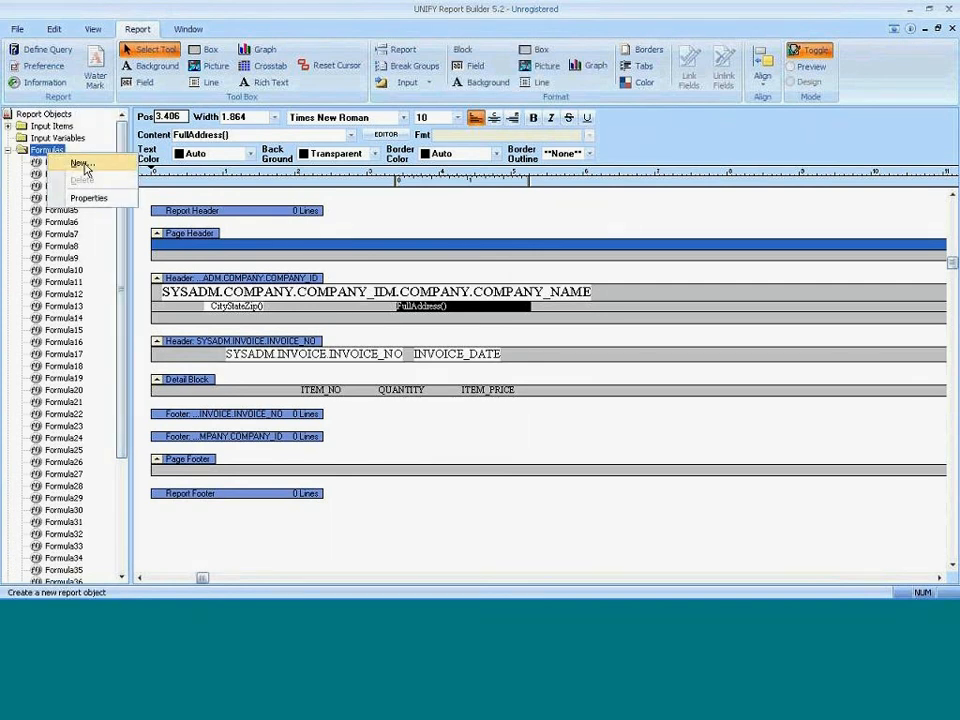
{"action": "left_click", "coordinate": [80, 162]}
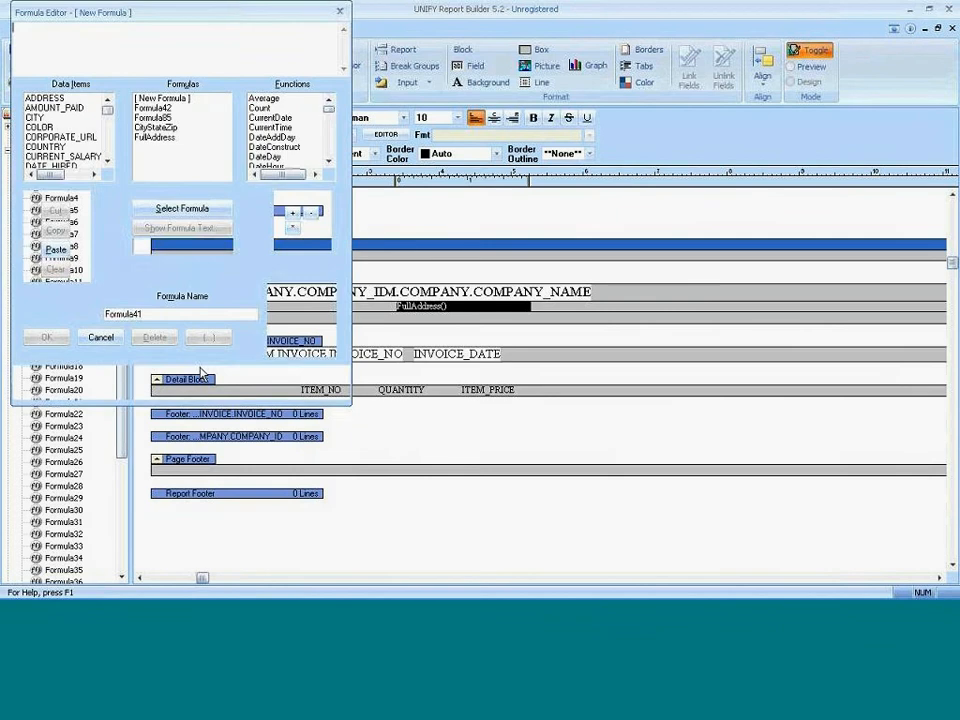
{"action": "type", "text": "Sh"}
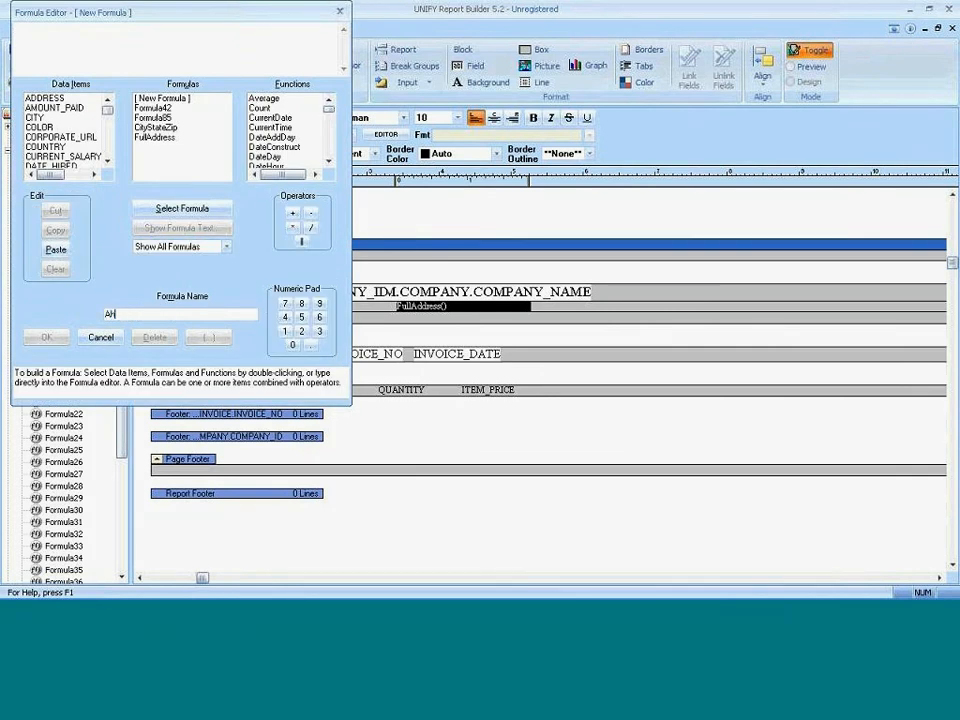
{"action": "type", "text": "owAddress"}
{"action": "left_click", "coordinate": [40, 32]}
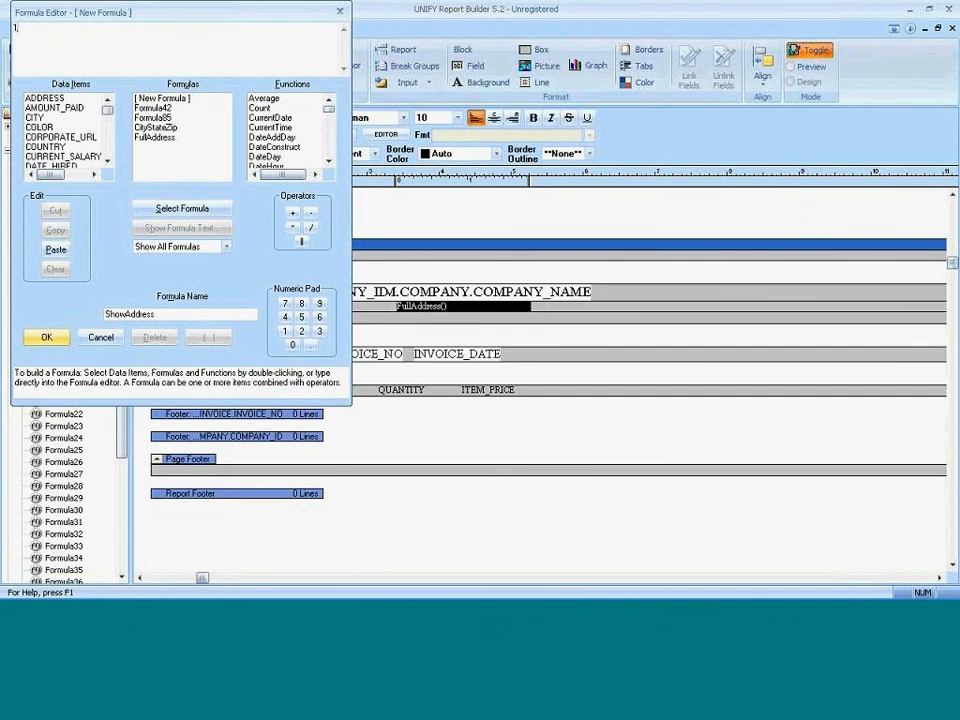
{"action": "type", "text": "0"}
{"action": "left_click", "coordinate": [45, 340]}
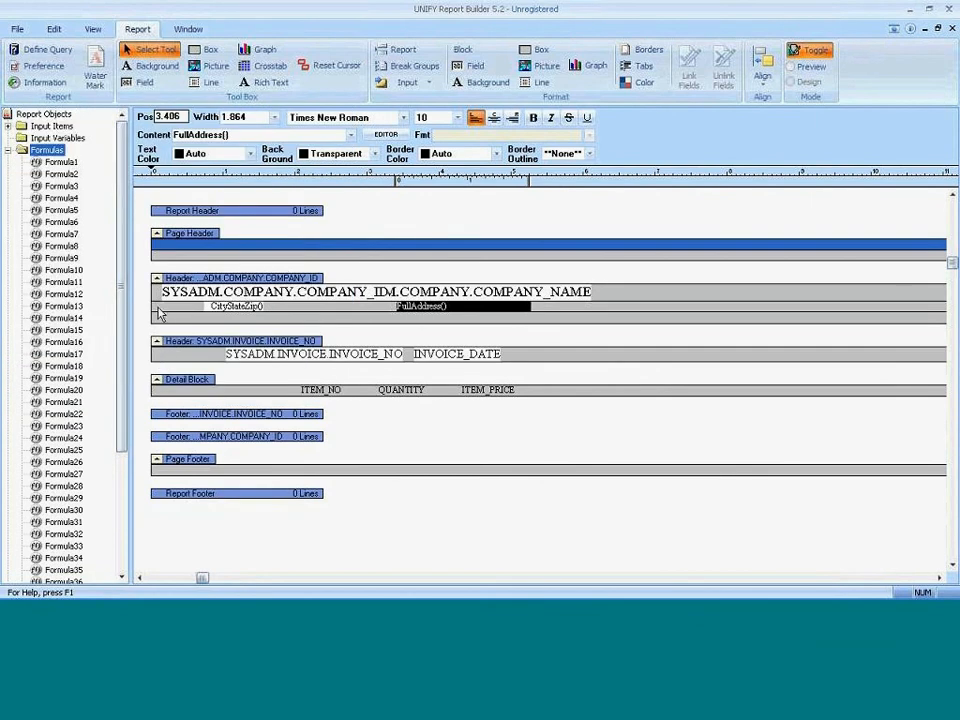
- Make the address line of the COMPANY_ID header display conditionally on ShowAddress(), and check it in the report preview
{"action": "right_click", "coordinate": [160, 316]}
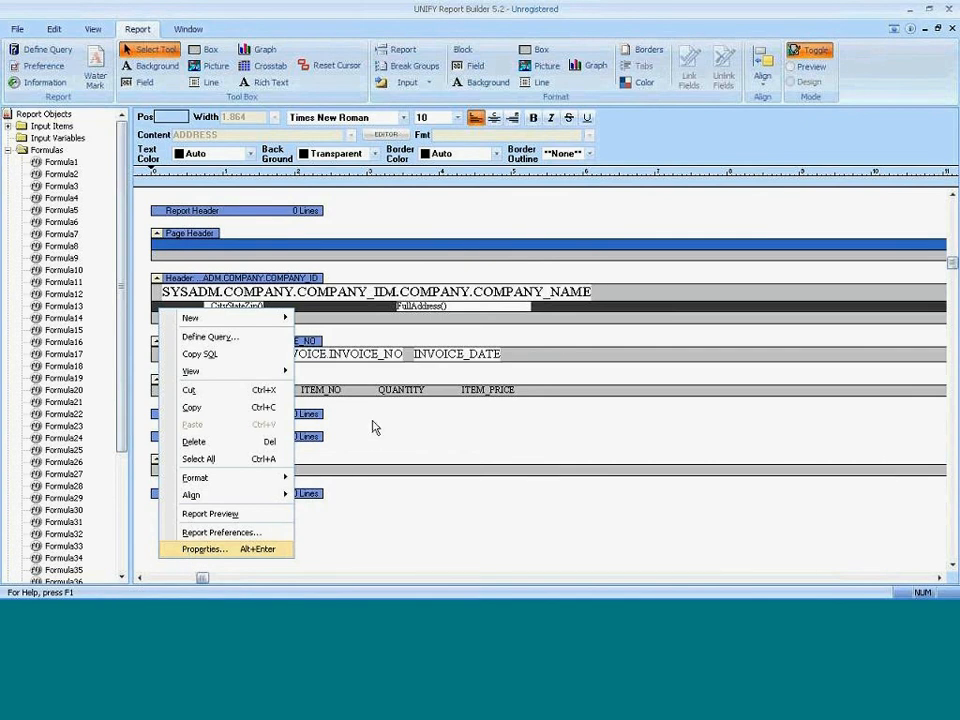
{"action": "key", "text": "Return"}
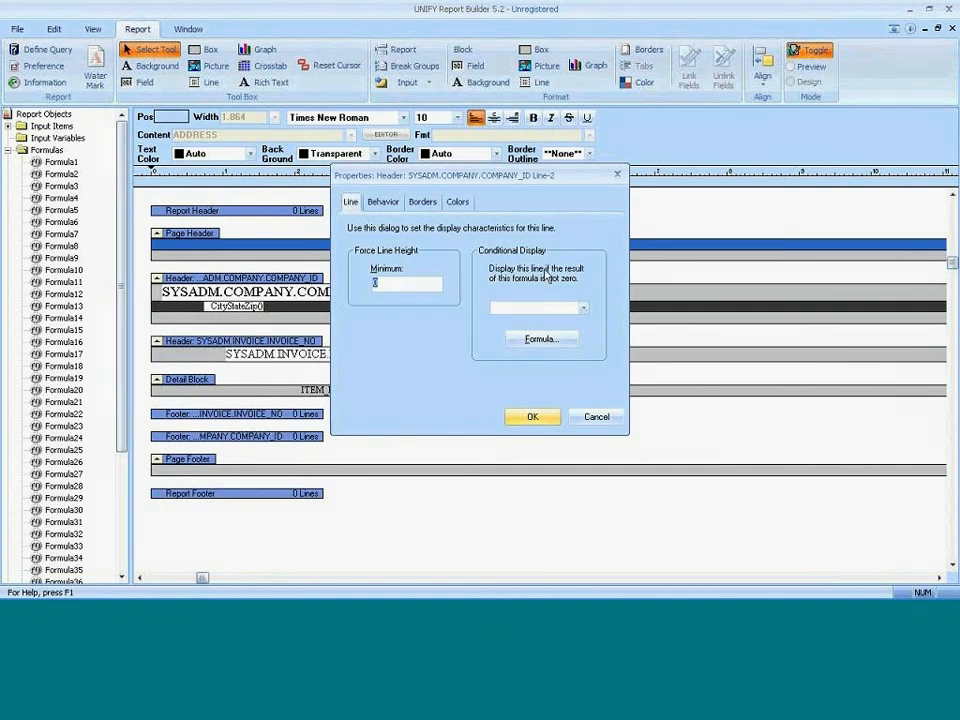
{"action": "left_click", "coordinate": [583, 308]}
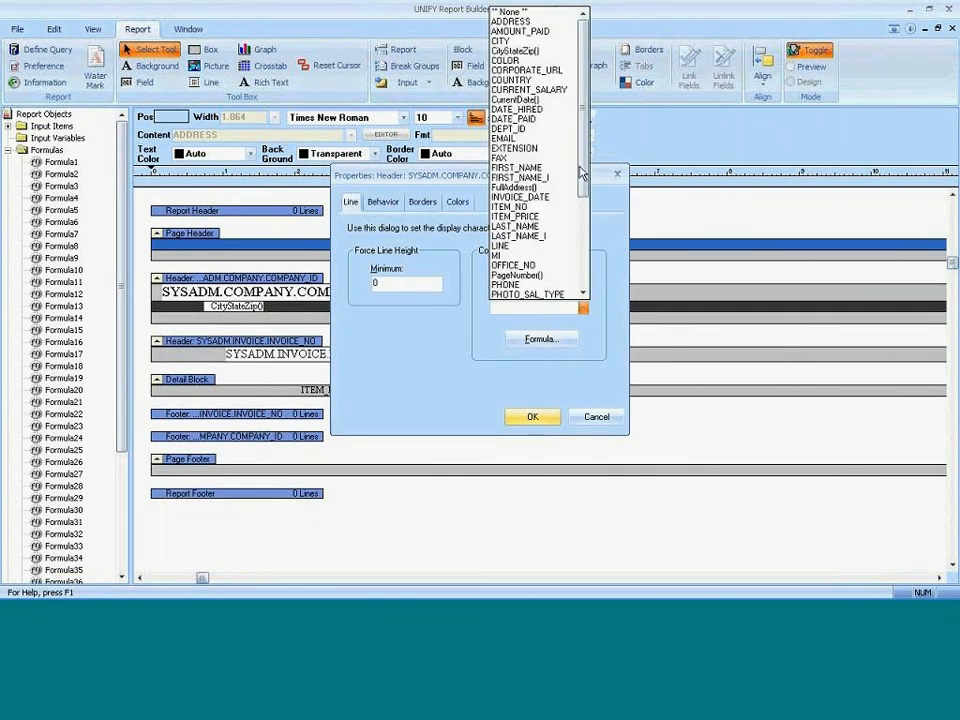
{"action": "scroll", "coordinate": [577, 289], "scroll_direction": "down", "scroll_amount": 5}
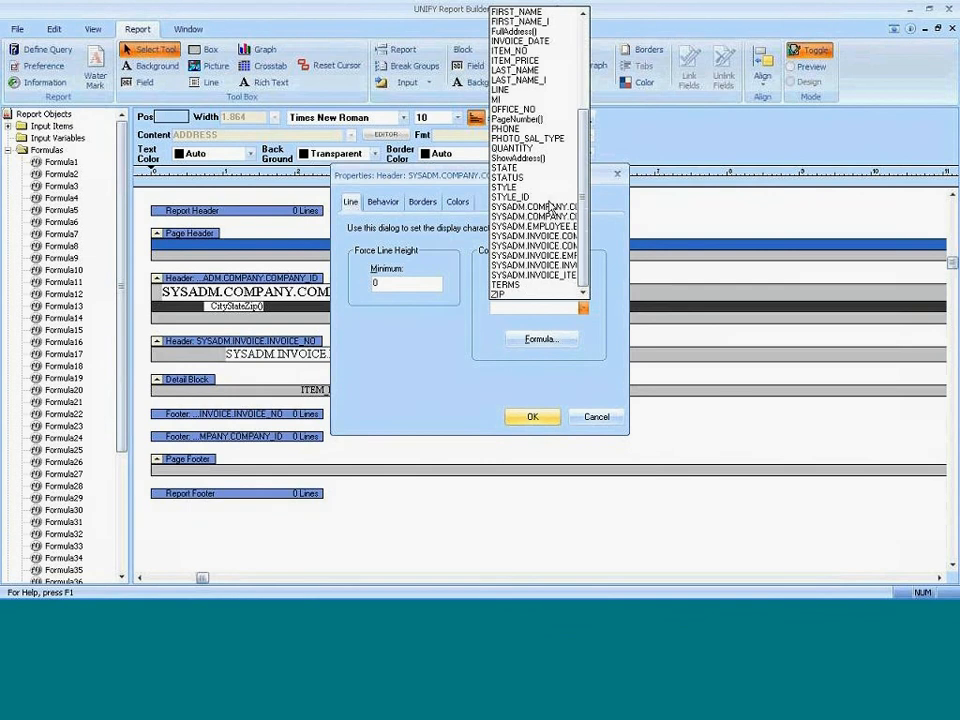
{"action": "left_click", "coordinate": [520, 158]}
{"action": "left_click", "coordinate": [536, 418]}
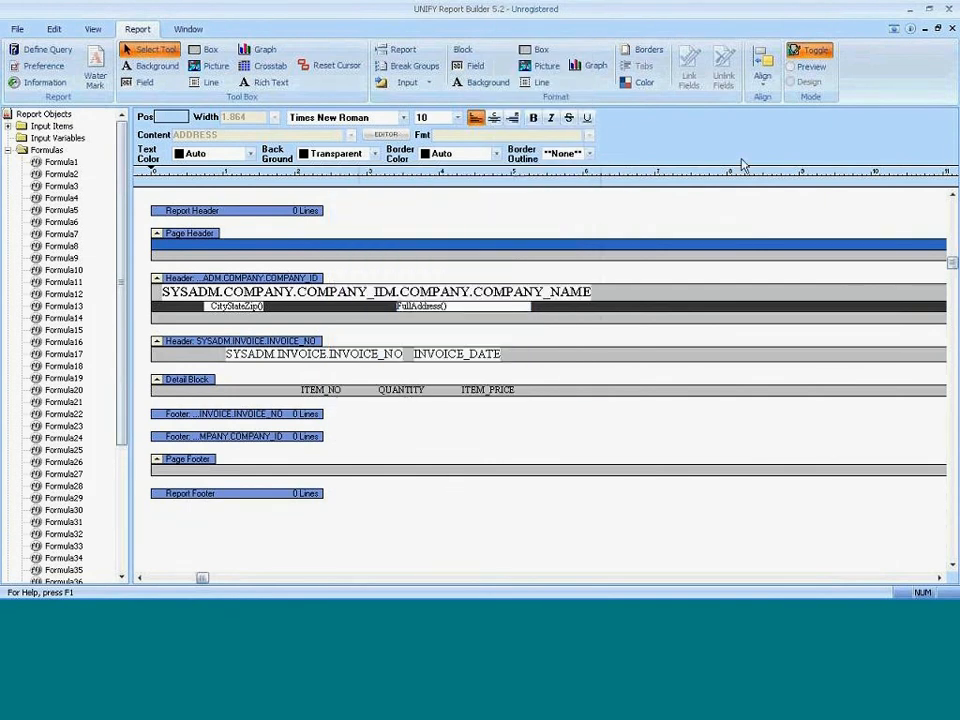
{"action": "left_click", "coordinate": [800, 70]}
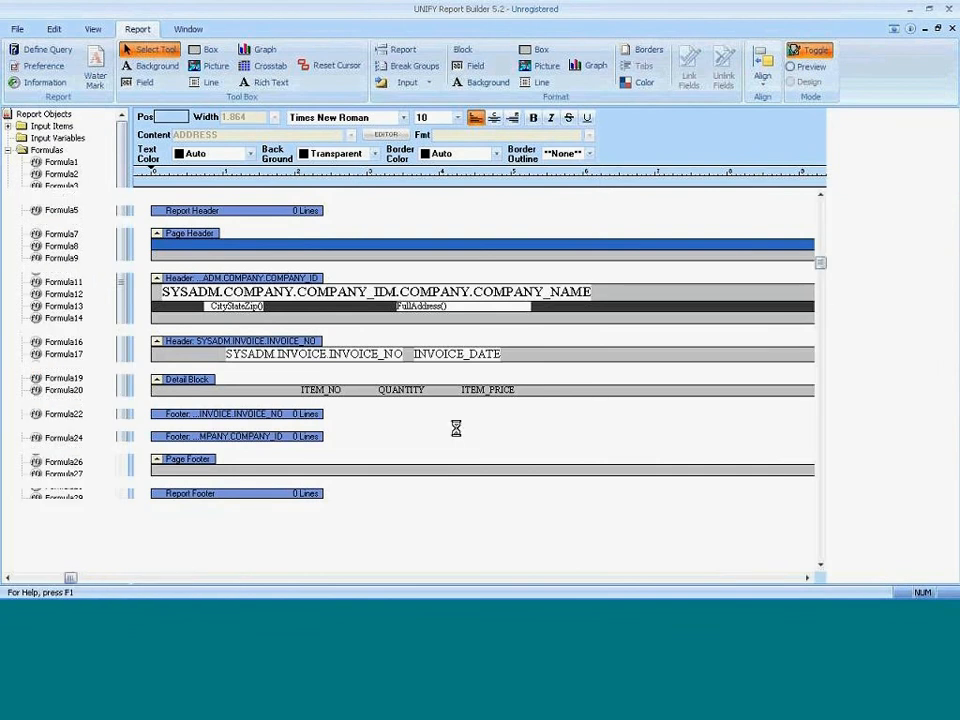
{"action": "left_click", "coordinate": [810, 51]}
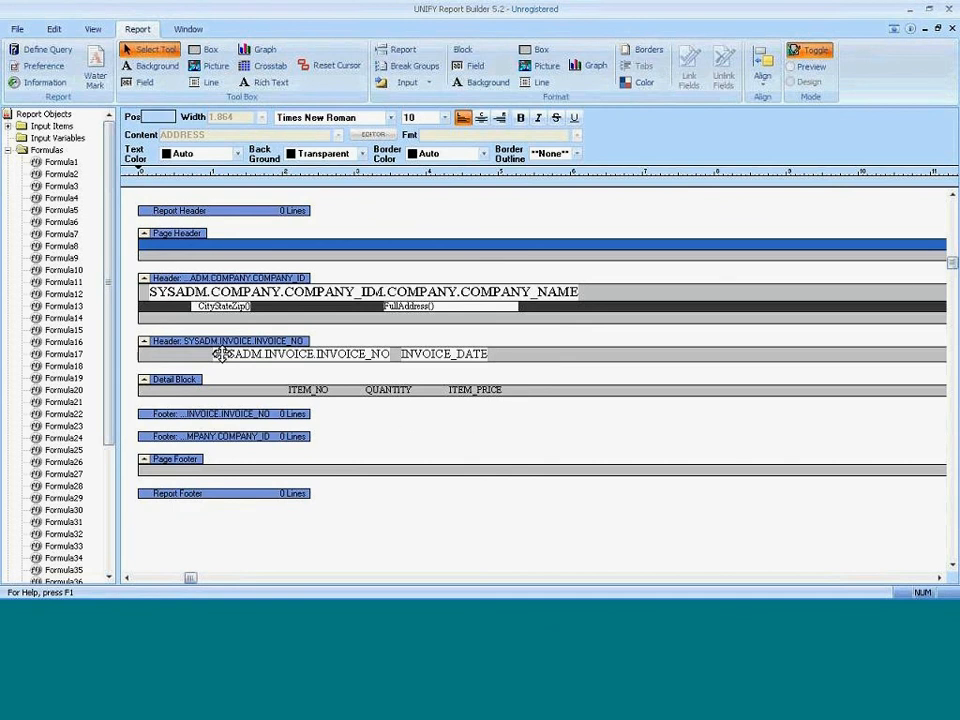
- Start another new formula and insert the NumberMod function into it
{"action": "right_click", "coordinate": [58, 150]}
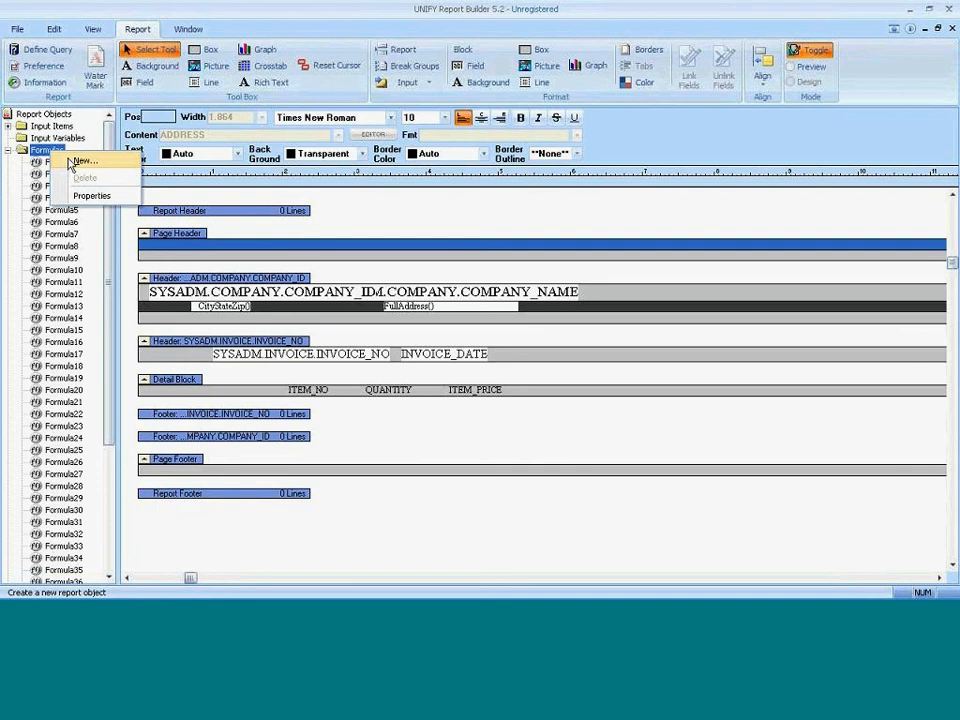
{"action": "left_click", "coordinate": [85, 160]}
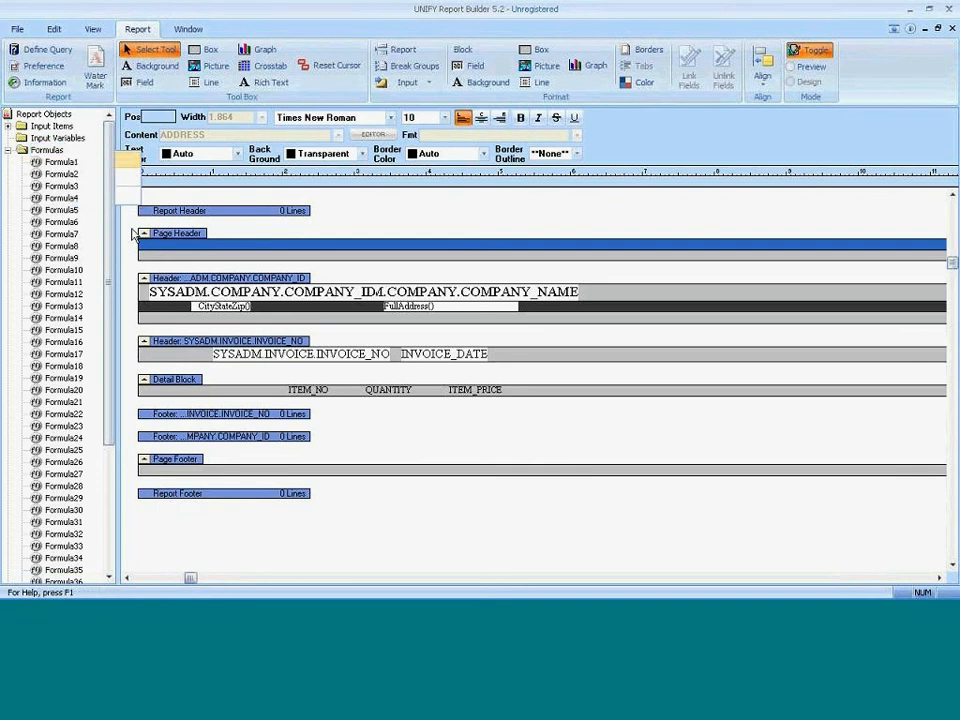
{"action": "left_click_drag", "start_coordinate": [140, 14], "coordinate": [312, 126]}
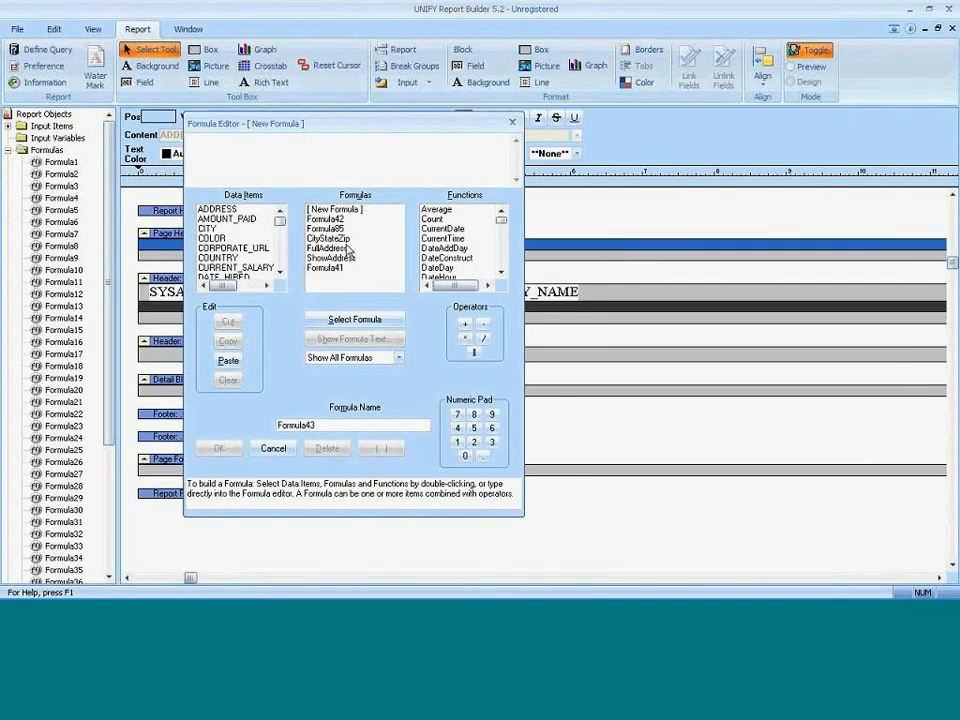
{"action": "left_click_drag", "start_coordinate": [500, 221], "coordinate": [497, 240]}
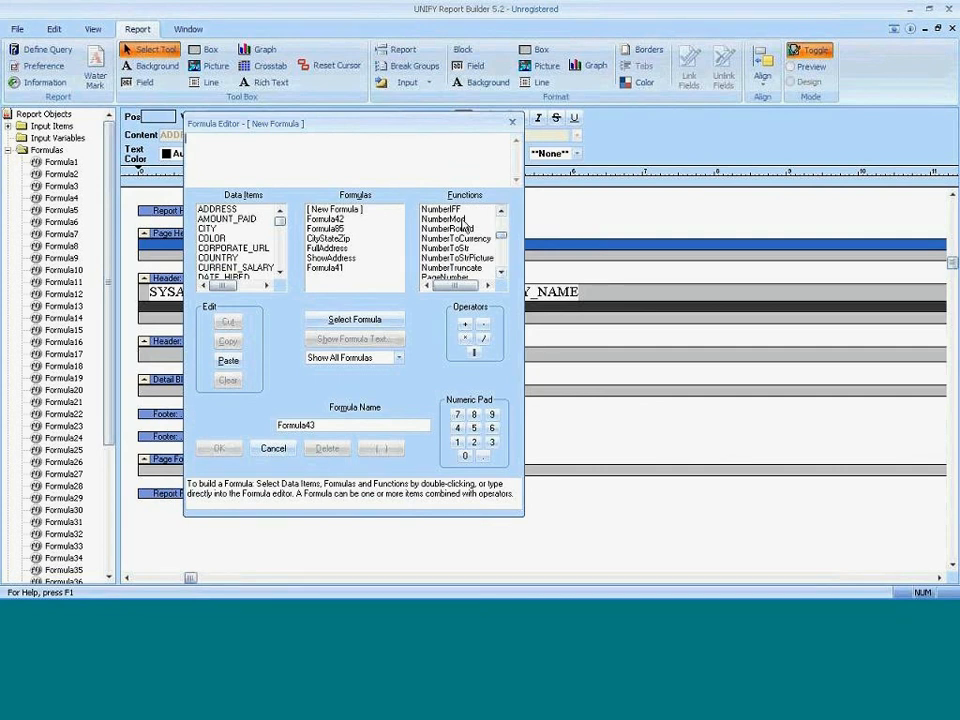
{"action": "double_click", "coordinate": [443, 218]}
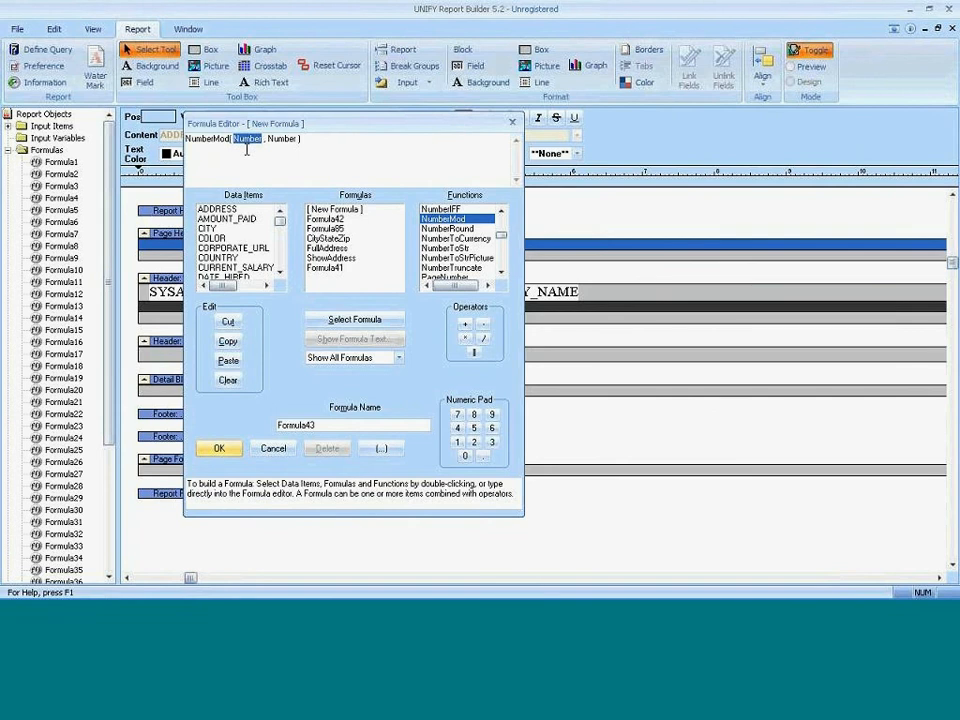
- Fill in the NumberMod arguments with SYSADM.COMPANY.COMPANY_ID and 2
{"action": "left_click", "coordinate": [279, 273]}
{"action": "left_click", "coordinate": [279, 273]}
{"action": "left_click", "coordinate": [279, 273]}
{"action": "left_click", "coordinate": [279, 273]}
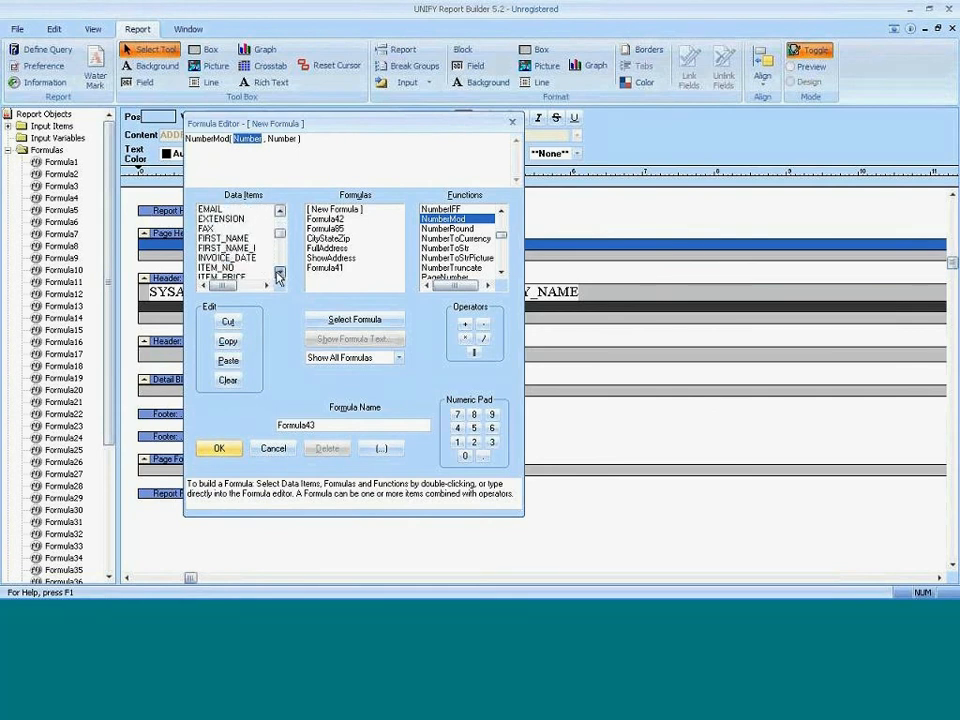
{"action": "left_click", "coordinate": [279, 273]}
{"action": "left_click", "coordinate": [279, 273]}
{"action": "left_click", "coordinate": [279, 273]}
{"action": "left_click", "coordinate": [279, 273]}
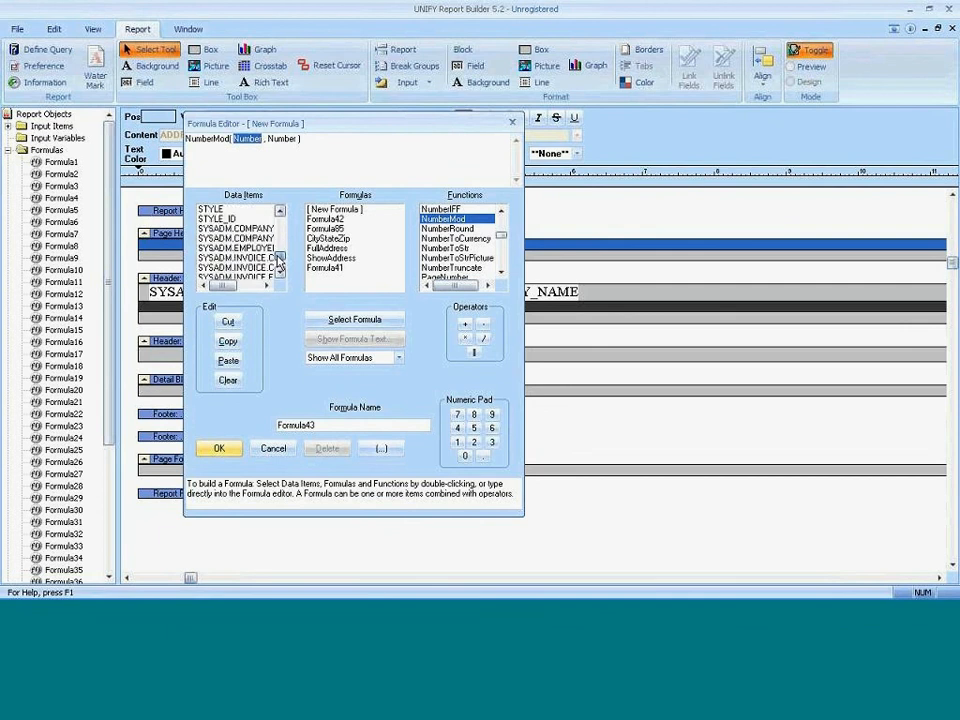
{"action": "left_click_drag", "start_coordinate": [233, 286], "coordinate": [253, 286]}
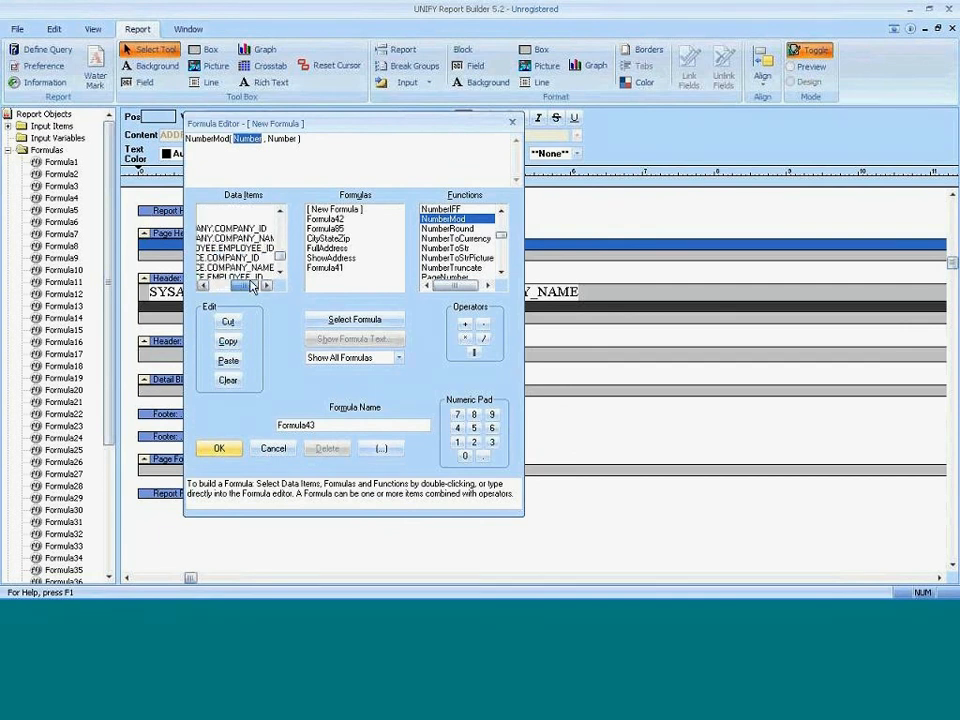
{"action": "double_click", "coordinate": [230, 228]}
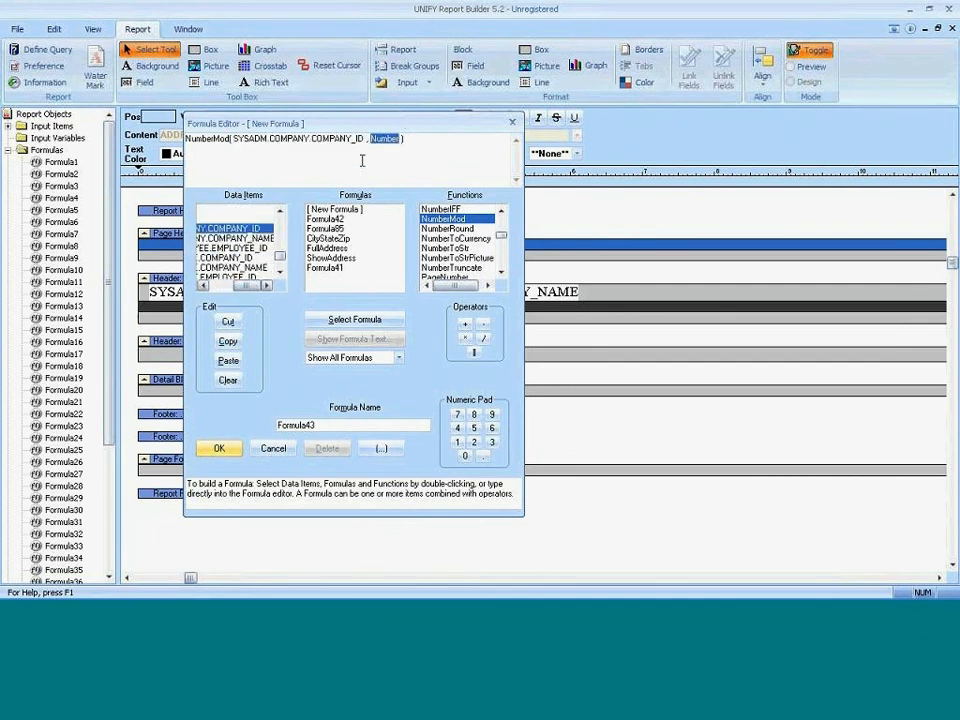
{"action": "type", "text": "2"}
- Name the NumberMod formula OddCompany and save it
{"action": "double_click", "coordinate": [290, 425]}
{"action": "type", "text": "Od"}
{"action": "type", "text": "d"}
{"action": "type", "text": "Formatting"}
{"action": "key", "text": "BackSpace"}
{"action": "key", "text": "BackSpace"}
{"action": "key", "text": "BackSpace"}
{"action": "key", "text": "BackSpace"}
{"action": "key", "text": "BackSpace"}
{"action": "key", "text": "BackSpace"}
{"action": "key", "text": "BackSpace"}
{"action": "key", "text": "BackSpace"}
{"action": "key", "text": "BackSpace"}
{"action": "key", "text": "BackSpace"}
{"action": "type", "text": "N"}
{"action": "key", "text": "BackSpace"}
{"action": "type", "text": "Company"}
{"action": "left_click", "coordinate": [214, 449]}
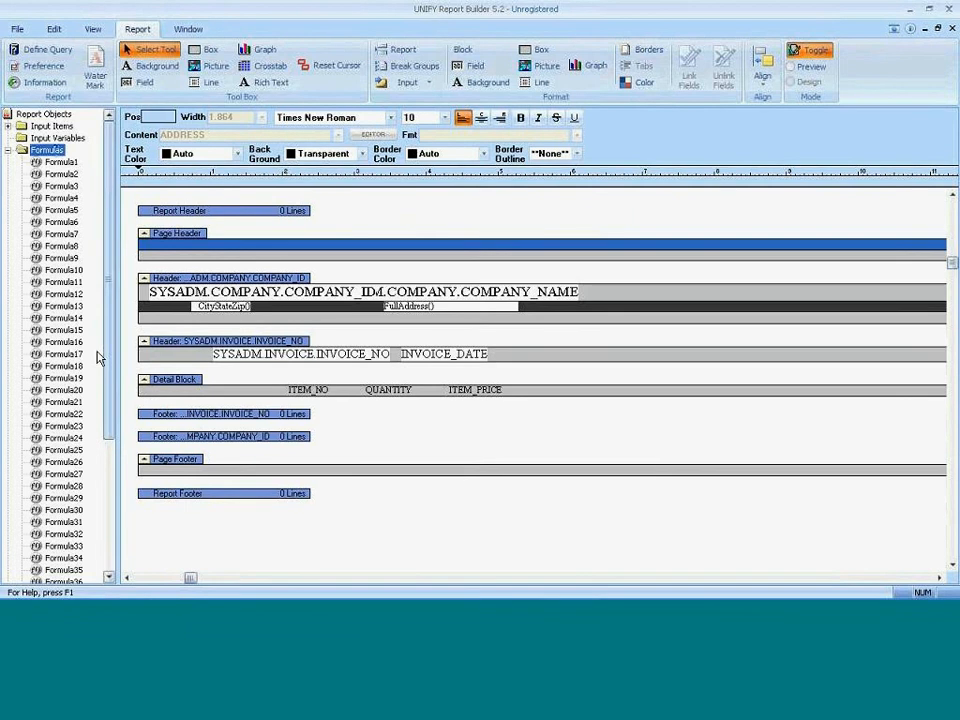
- Choose a Green background color in the properties of the COMPANY_ID field in the company header
{"action": "scroll", "coordinate": [96, 358], "scroll_direction": "down", "scroll_amount": 5}
{"action": "left_click_drag", "start_coordinate": [87, 539], "coordinate": [215, 306]}
{"action": "left_click", "coordinate": [200, 295]}
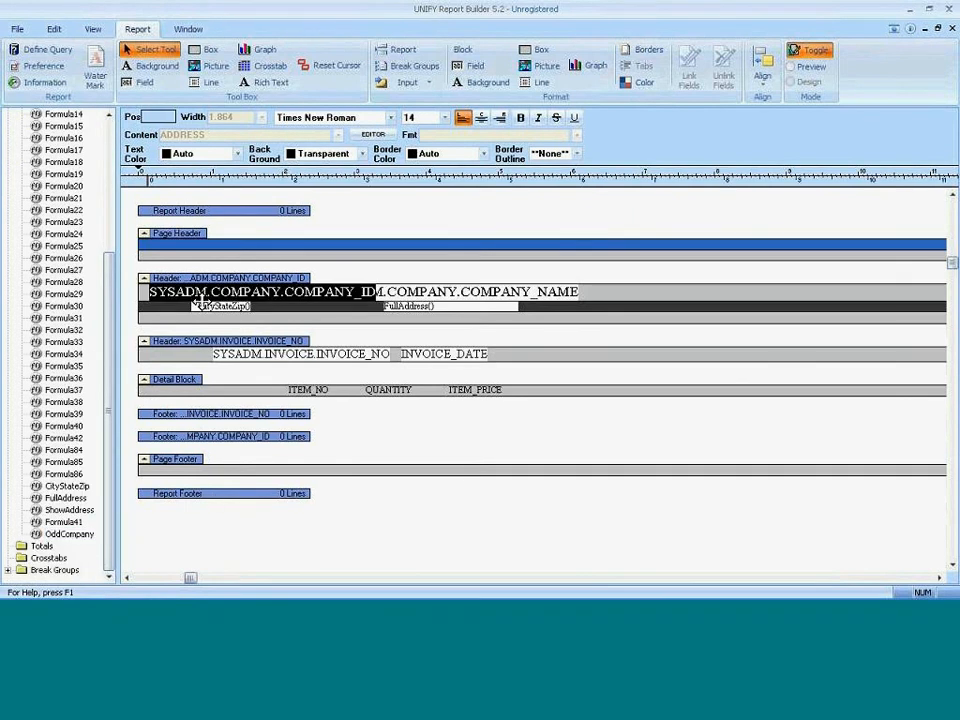
{"action": "right_click", "coordinate": [246, 295]}
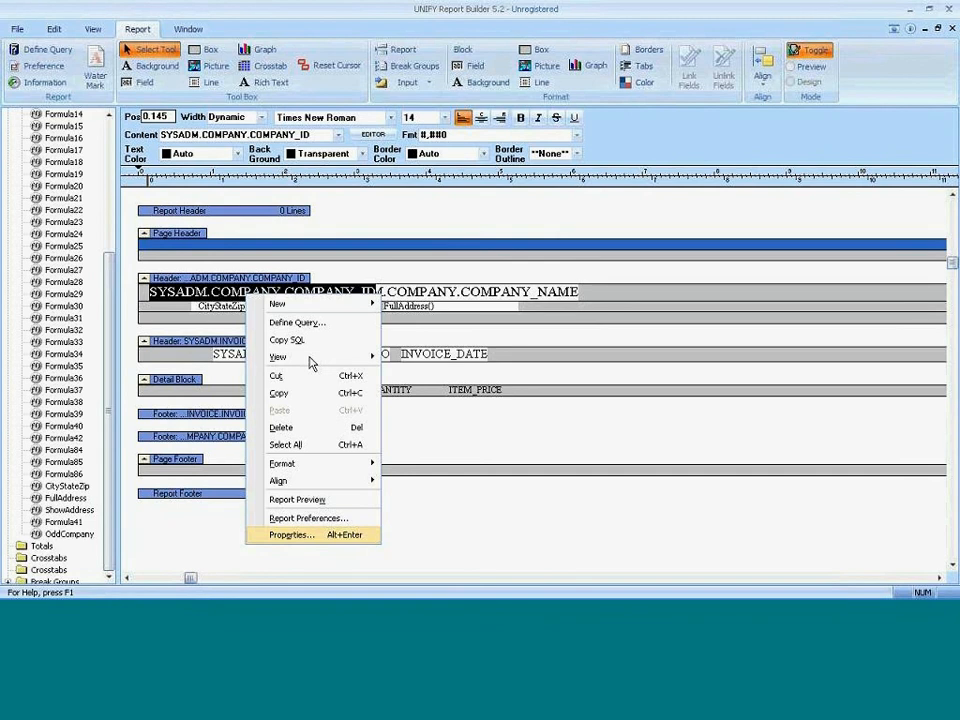
{"action": "key", "text": "alt+Return"}
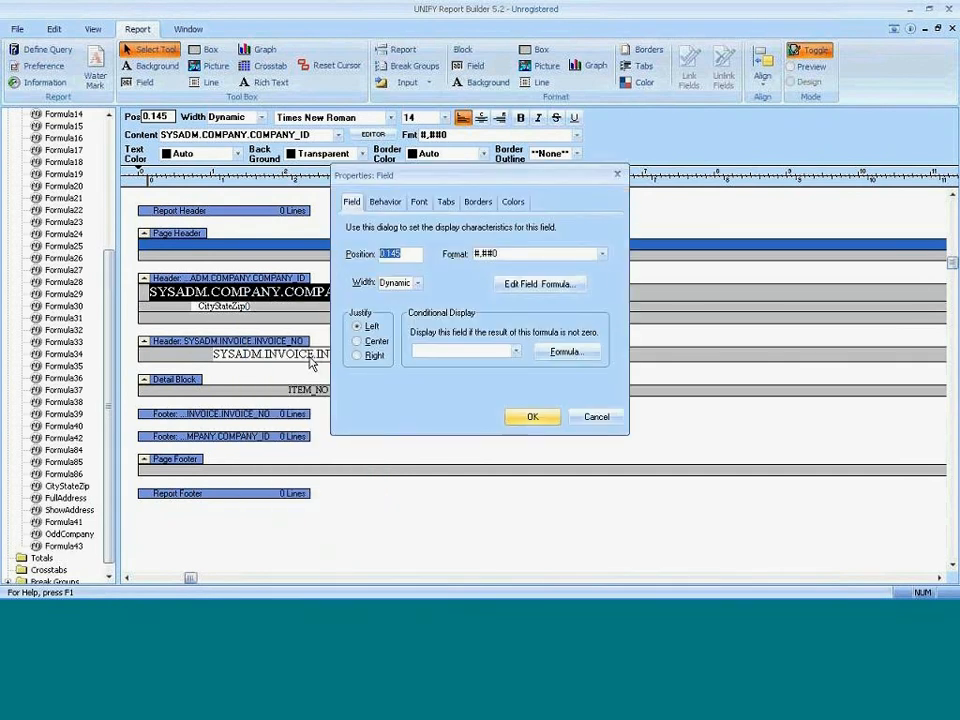
{"action": "left_click", "coordinate": [512, 201]}
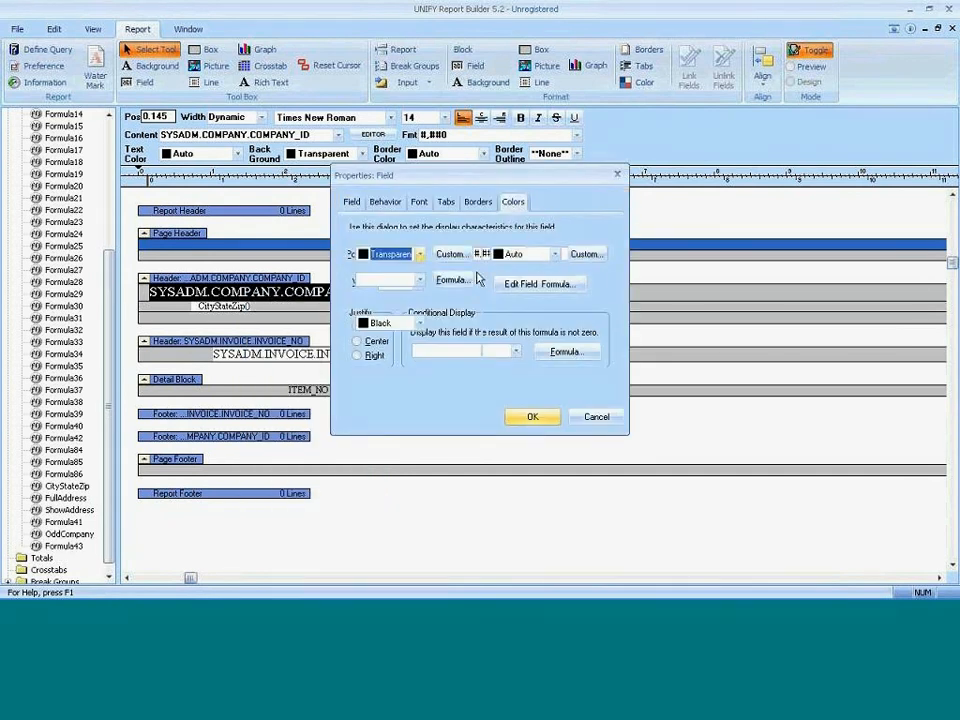
{"action": "left_click", "coordinate": [419, 254]}
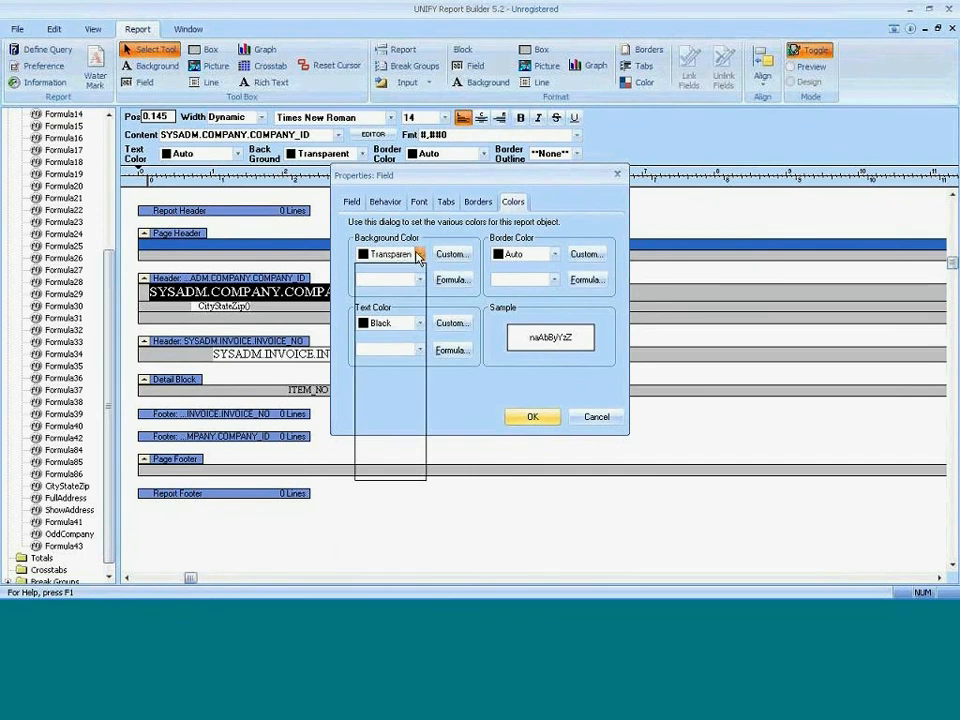
{"action": "left_click", "coordinate": [386, 319]}
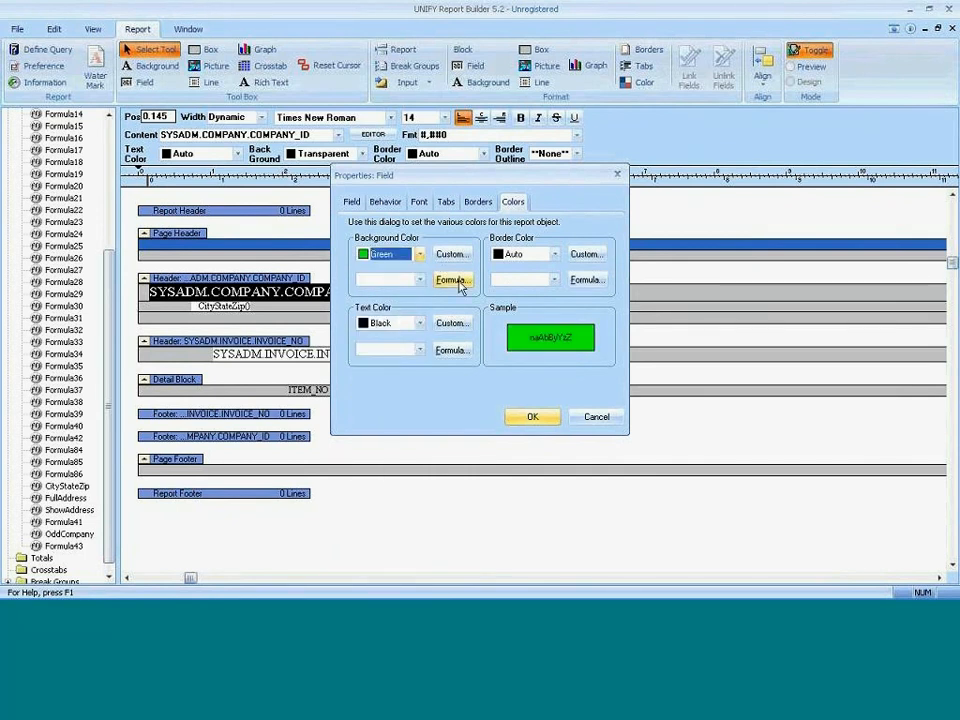
- Make the COMPANY_ID field's background color conditional on OddCompany(), apply the properties and preview the report
{"action": "left_click", "coordinate": [419, 280]}
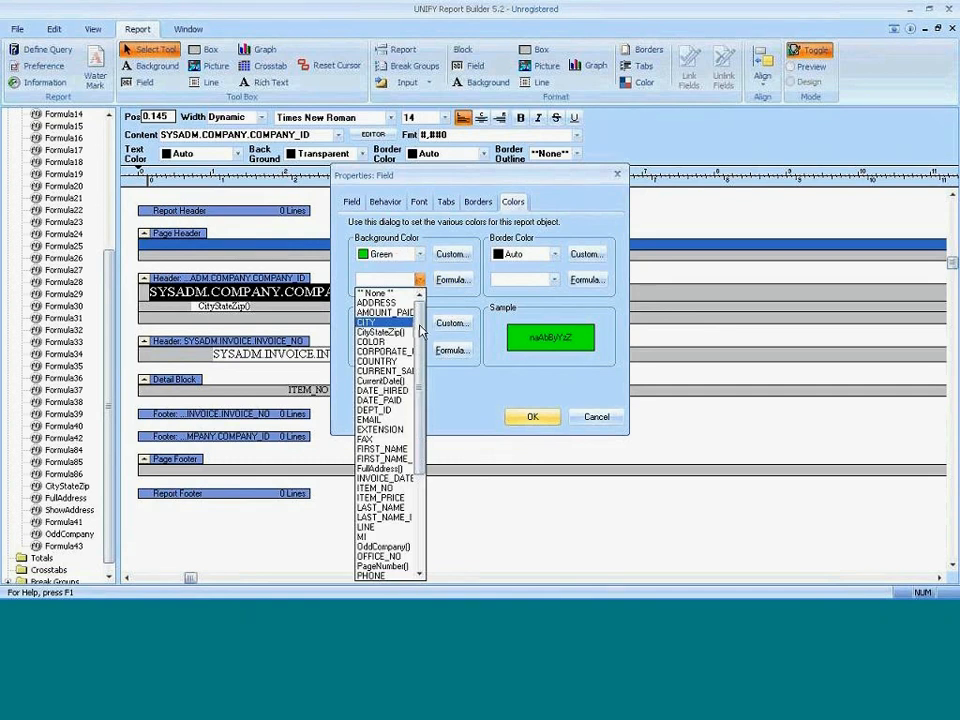
{"action": "left_click_drag", "start_coordinate": [421, 331], "coordinate": [419, 383]}
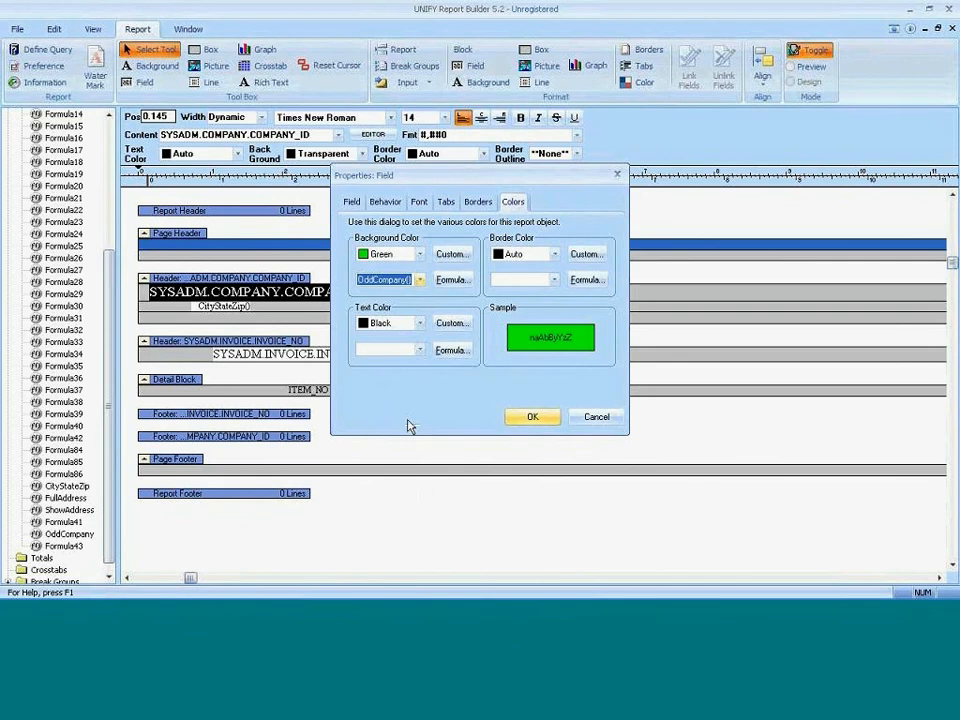
{"action": "left_click", "coordinate": [531, 418]}
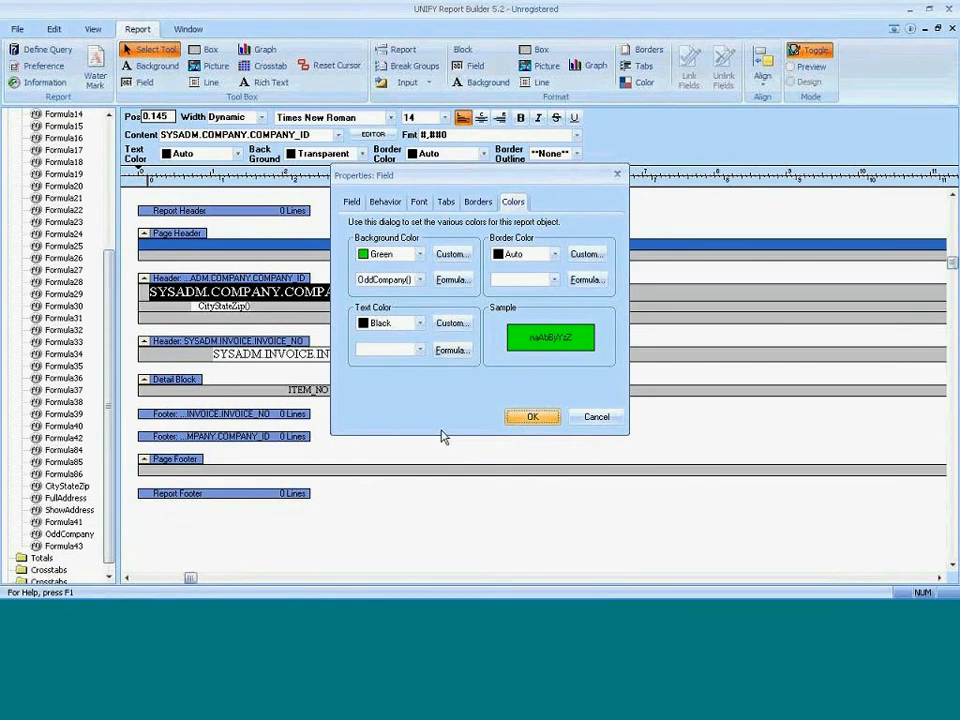
{"action": "left_click", "coordinate": [818, 68]}
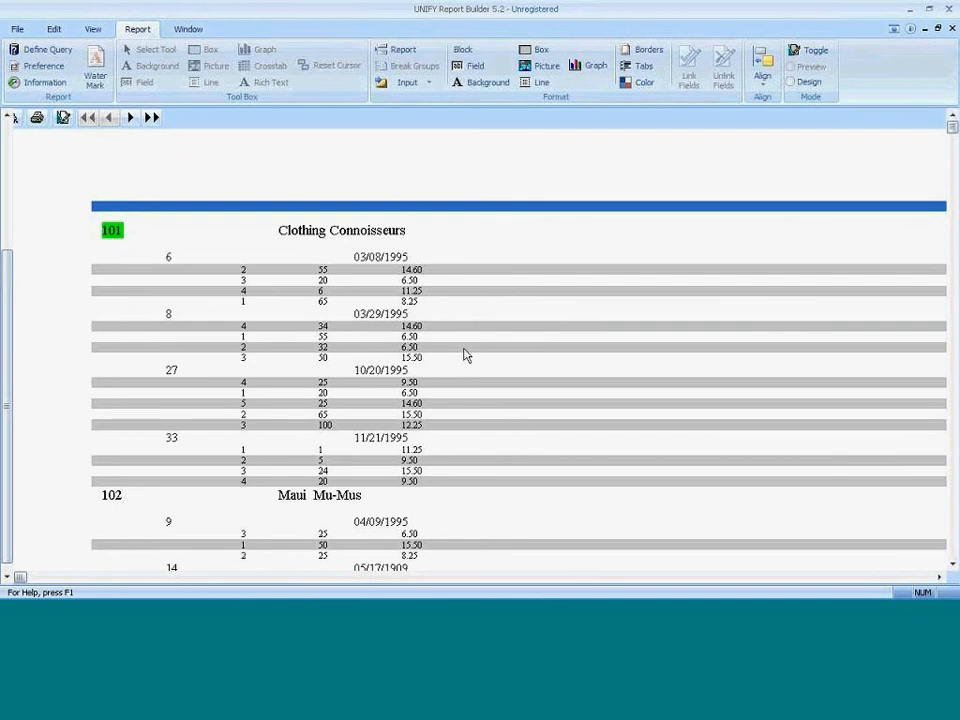
- Examine the conditional coloring of the company IDs on the first two preview pages, and return the report to design mode
{"action": "left_click_drag", "start_coordinate": [954, 130], "coordinate": [953, 288]}
{"action": "scroll", "coordinate": [926, 495], "scroll_direction": "down", "scroll_amount": 4}
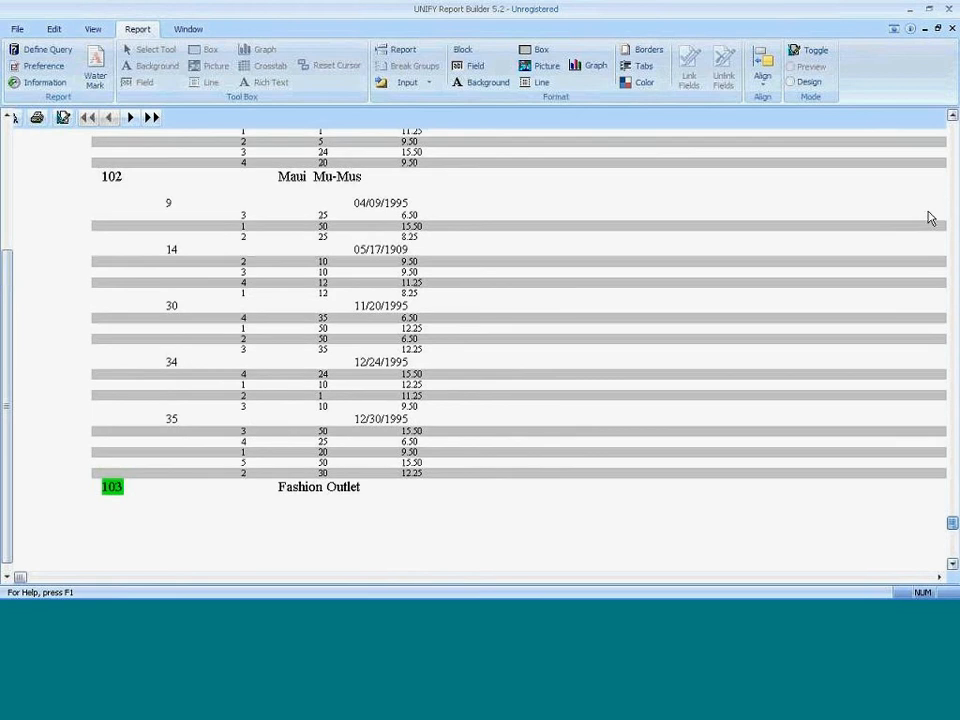
{"action": "scroll", "coordinate": [928, 216], "scroll_direction": "up", "scroll_amount": 5}
{"action": "left_click", "coordinate": [130, 117]}
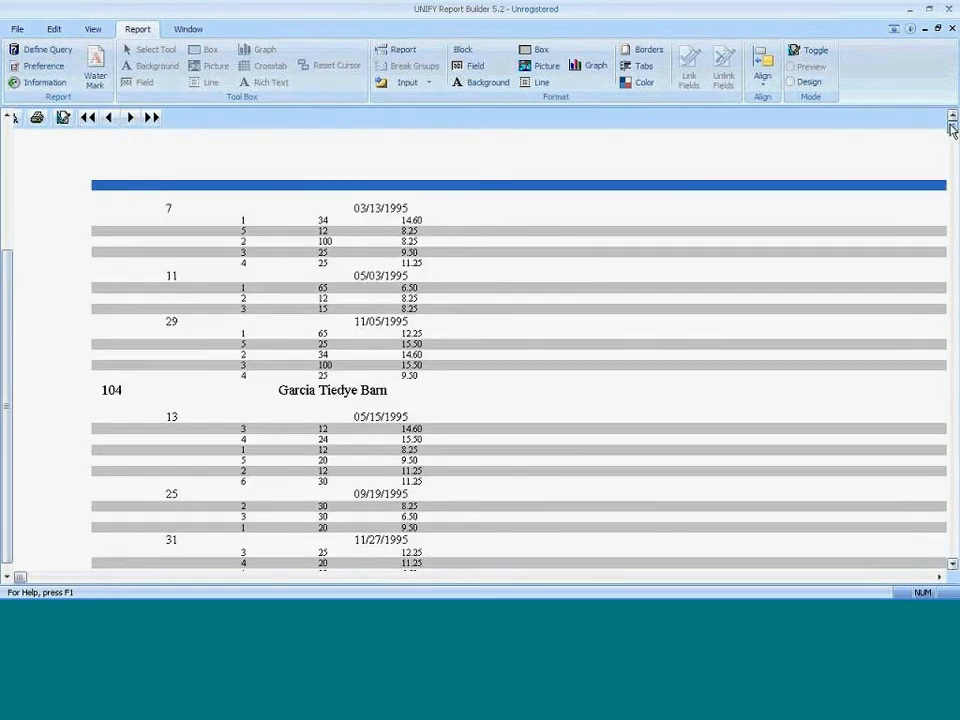
{"action": "mouse_move", "coordinate": [953, 129]}
{"action": "left_mouse_down"}
{"action": "mouse_move", "coordinate": [953, 235]}
{"action": "mouse_move", "coordinate": [940, 128]}
{"action": "left_mouse_up"}
{"action": "left_click", "coordinate": [801, 60]}
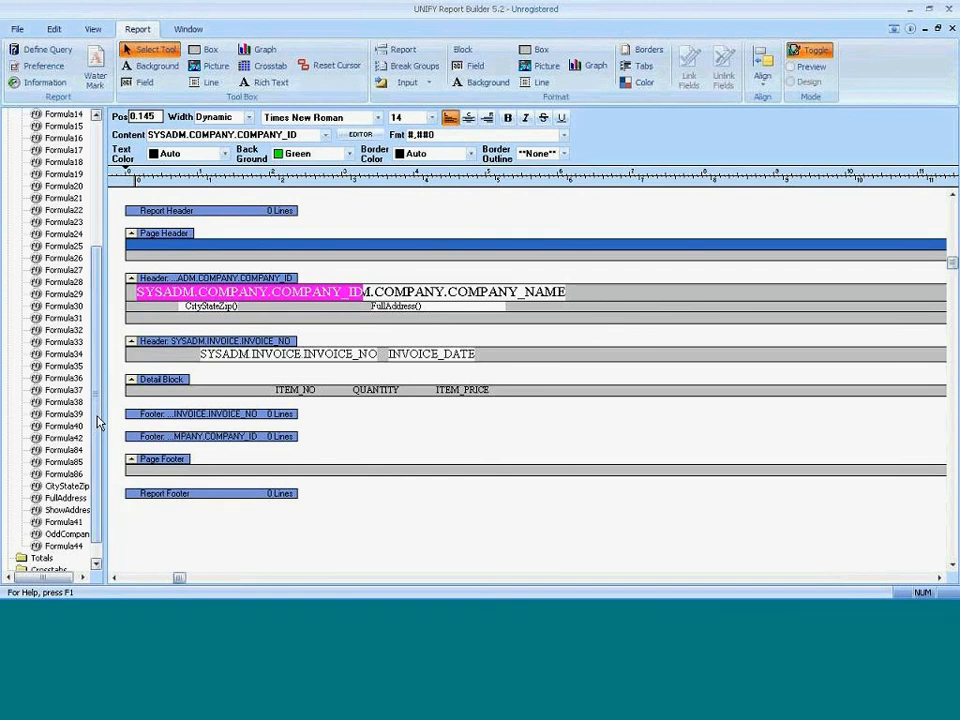
{"action": "scroll", "coordinate": [92, 435], "scroll_direction": "down", "scroll_amount": 1}
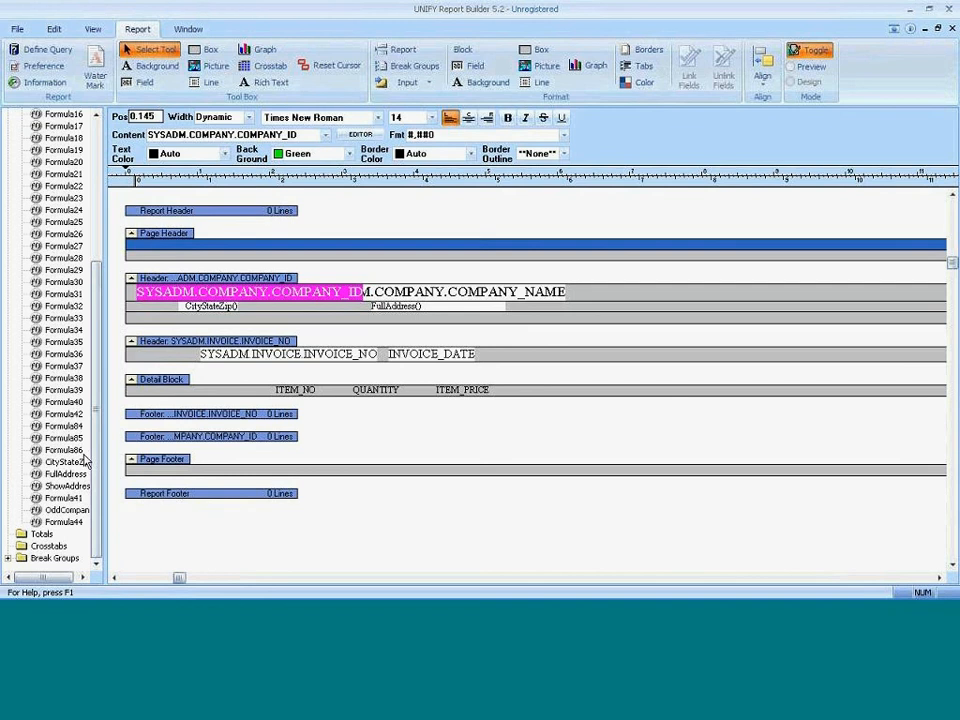
- Switch to the running PowerPoint slide show of the ReportBuilder webinar presentation
{"action": "key", "text": "alt+Tab"}
{"action": "key", "text": "alt+Tab"}
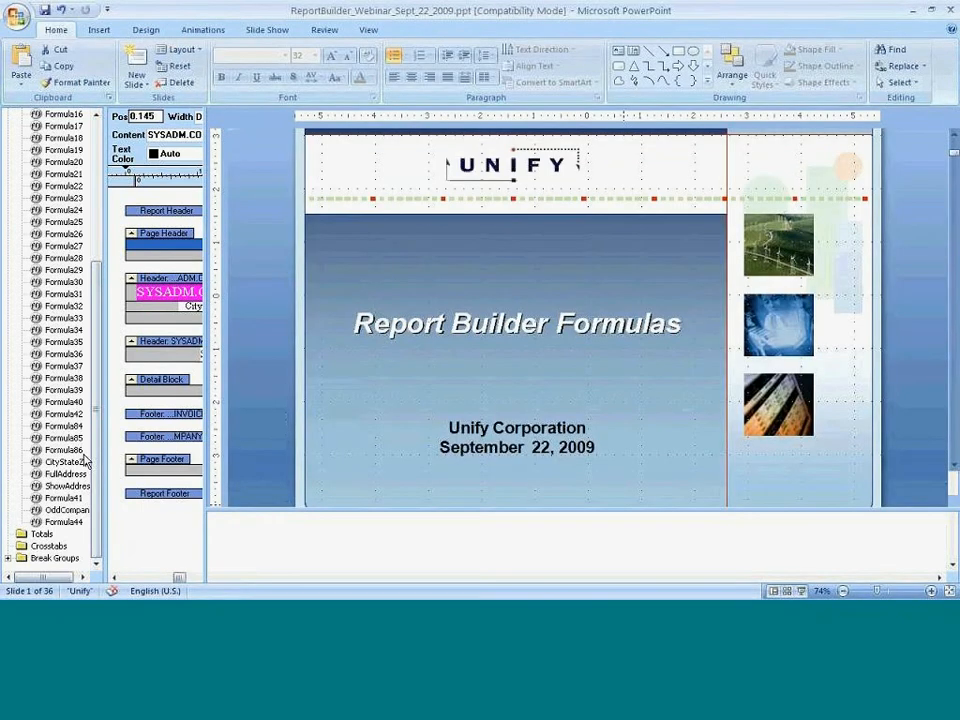
{"action": "key", "text": "alt+Tab"}
{"action": "key", "text": "alt+Tab"}
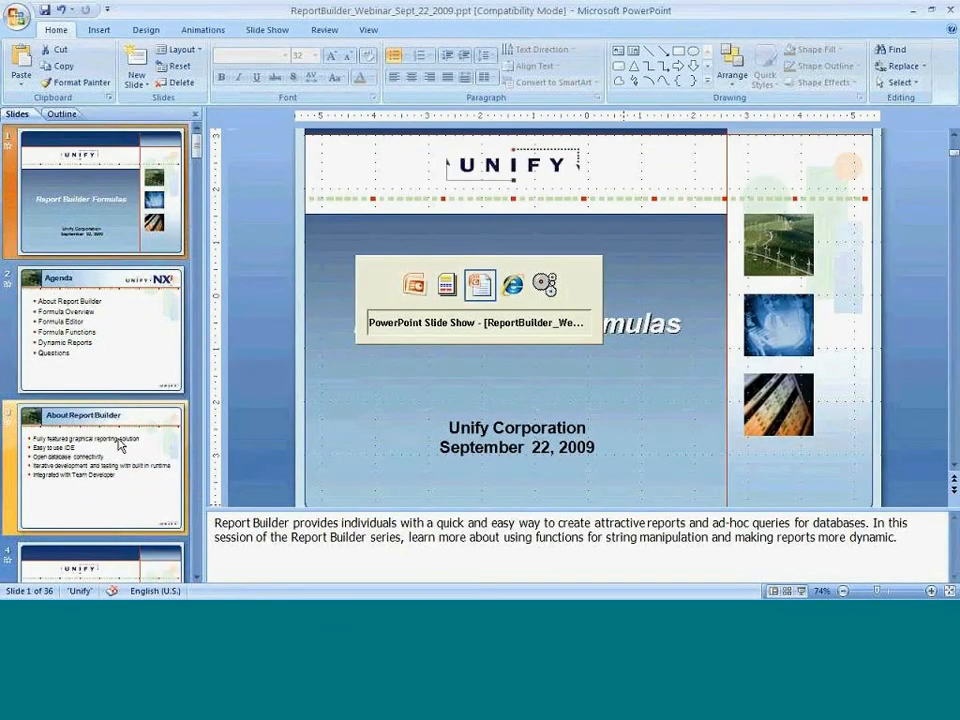
{"action": "left_click", "coordinate": [119, 441]}
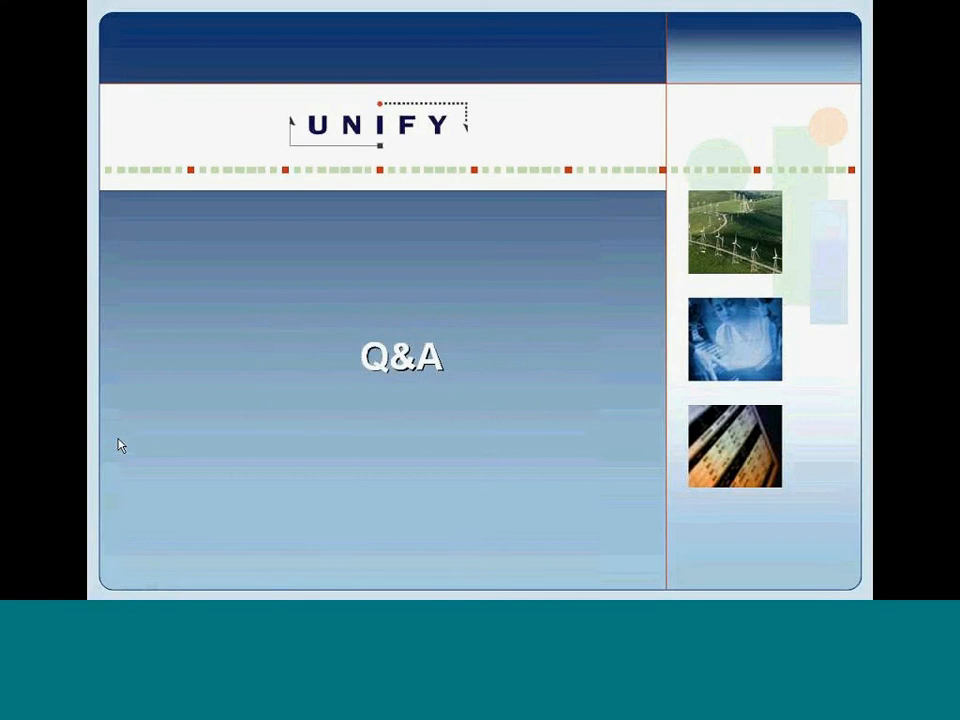